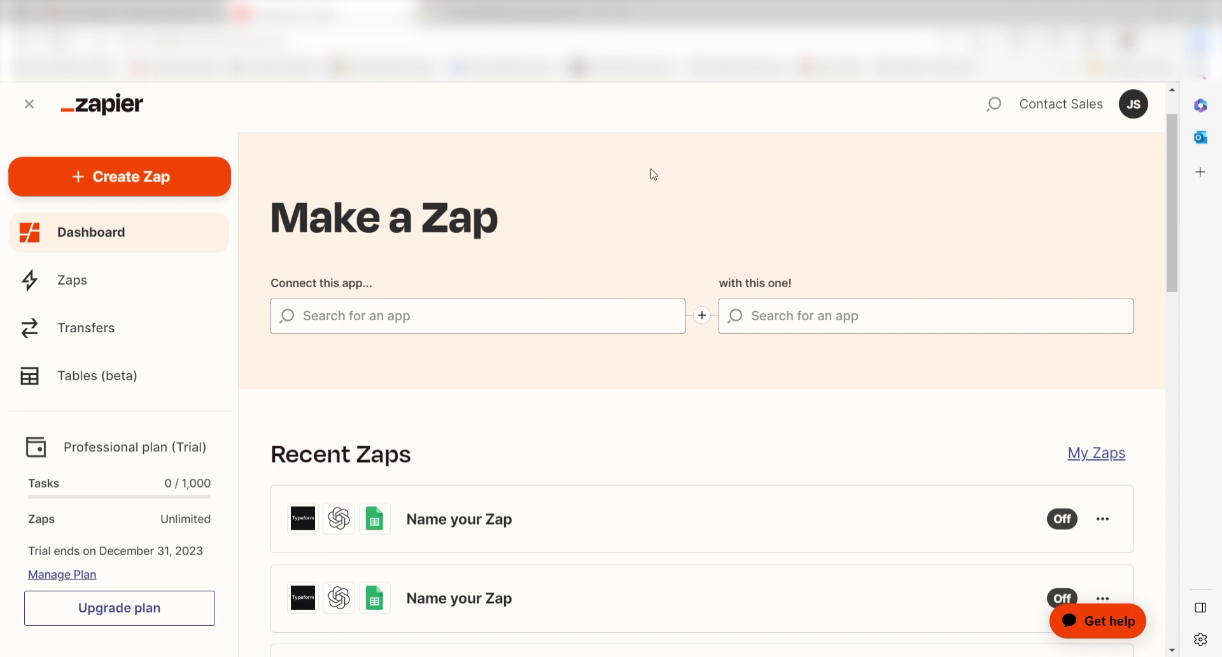
# Create a new Zap with Typeform as the trigger app and New Entry as its event
pyautogui.click(182, 164)
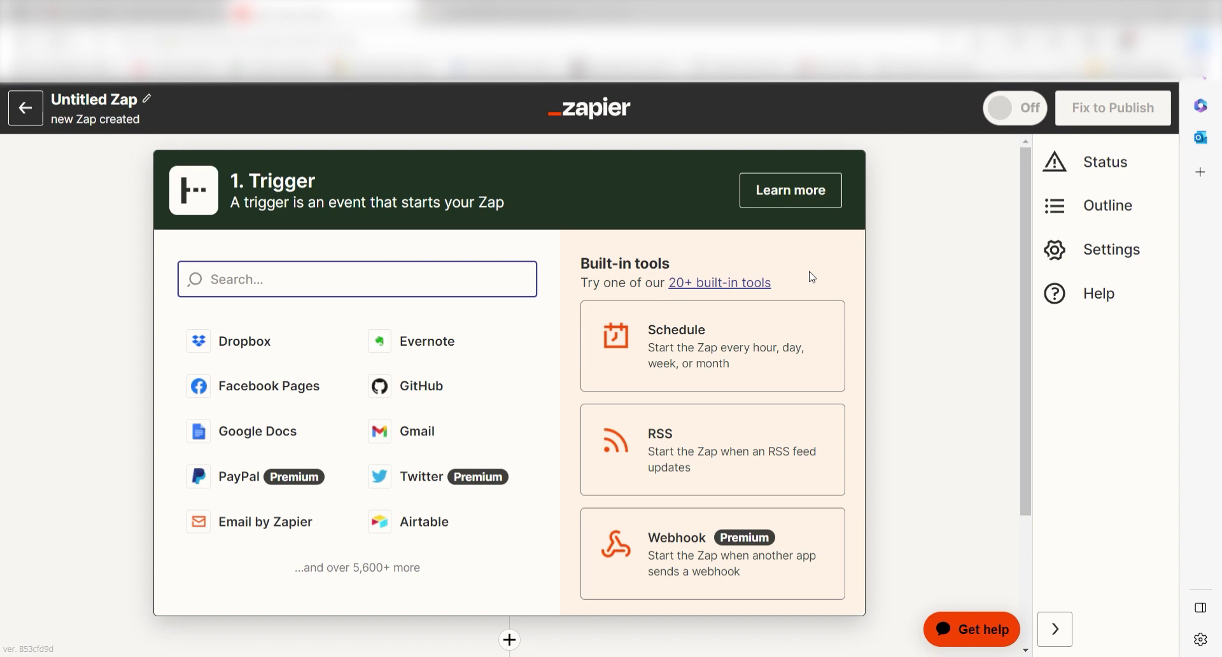
pyautogui.write('typeform')
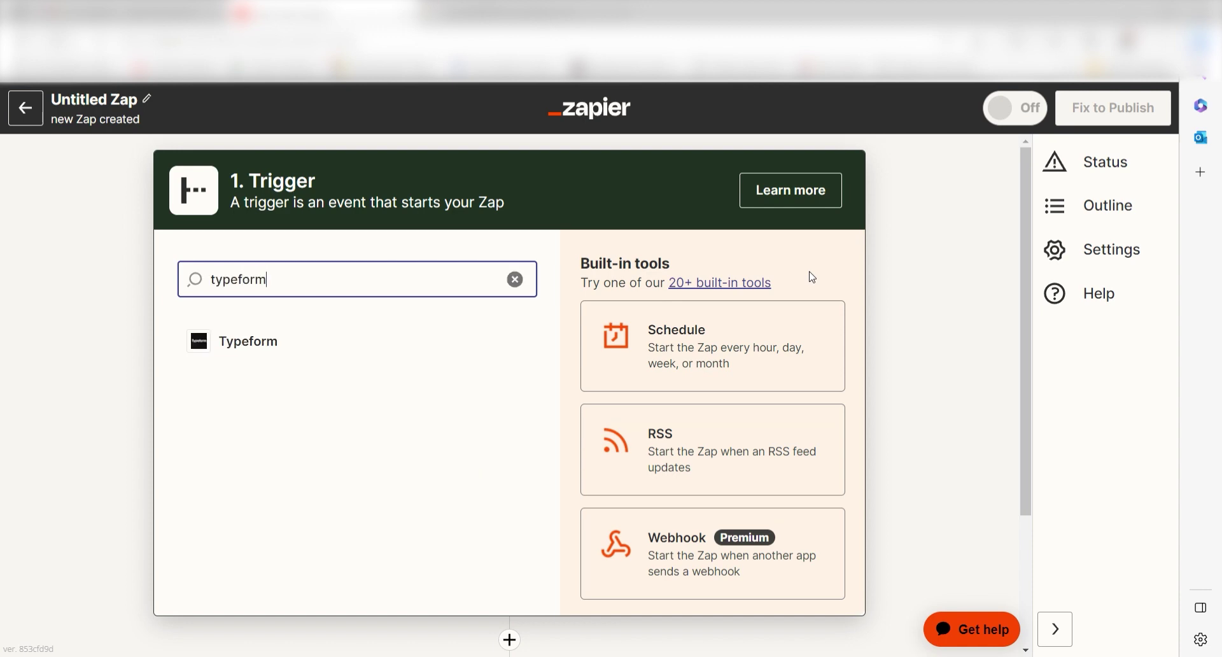
pyautogui.click(299, 343)
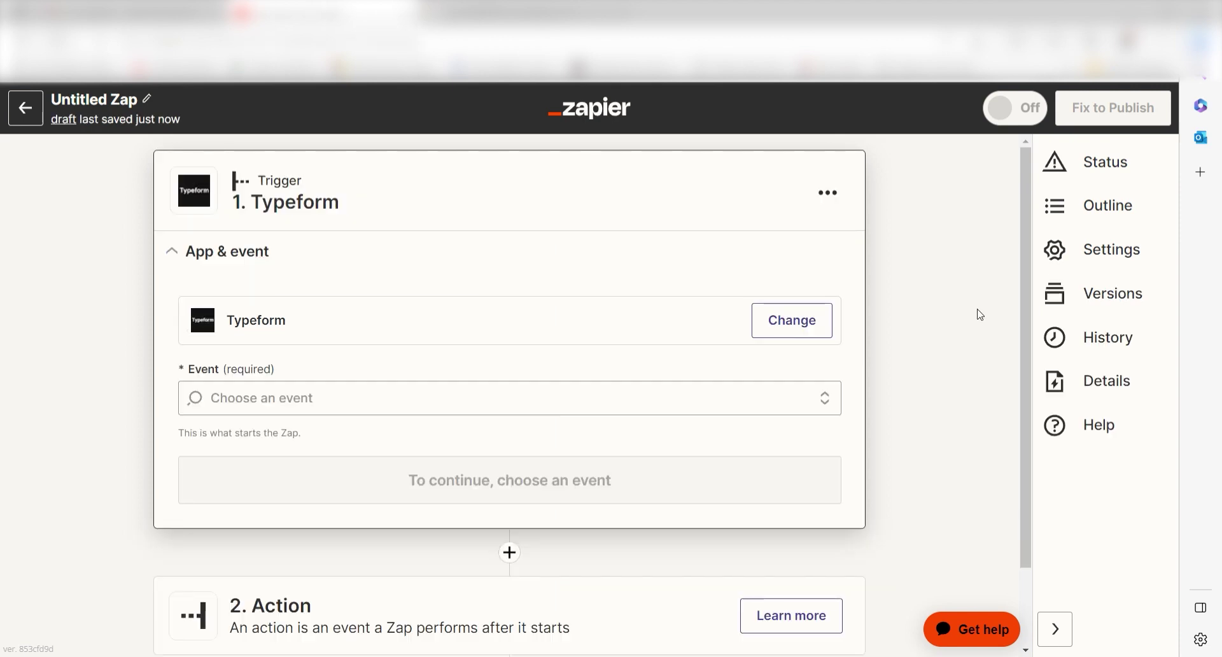
pyautogui.click(822, 398)
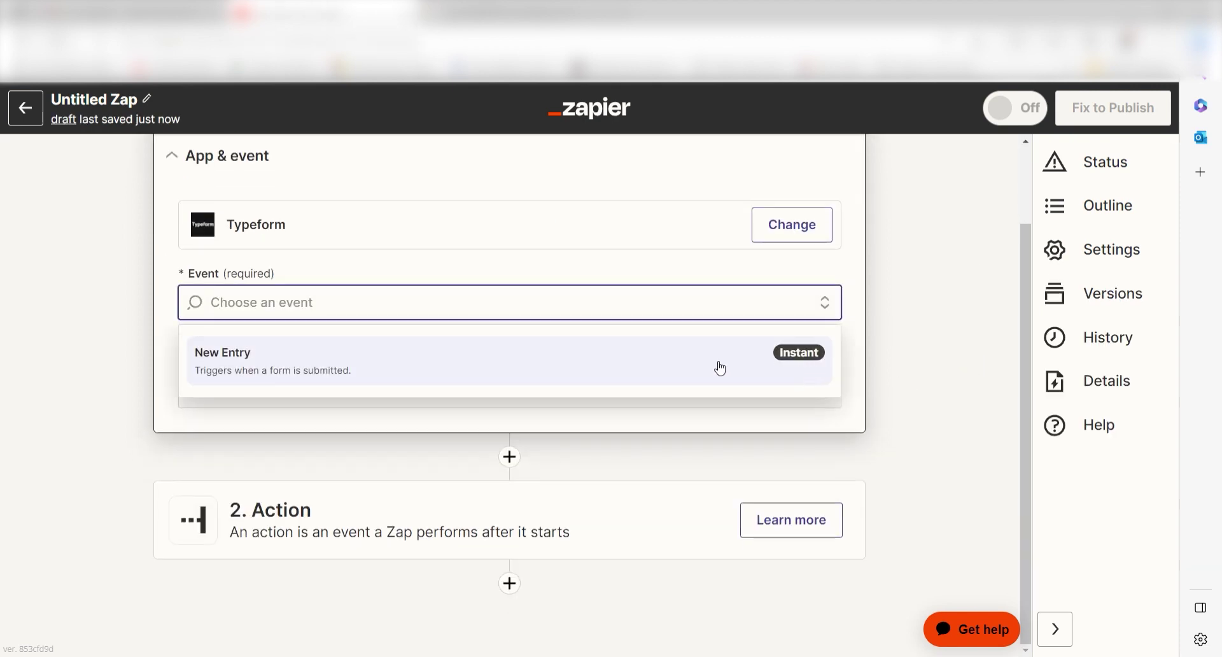
pyautogui.click(717, 359)
pyautogui.click(742, 382)
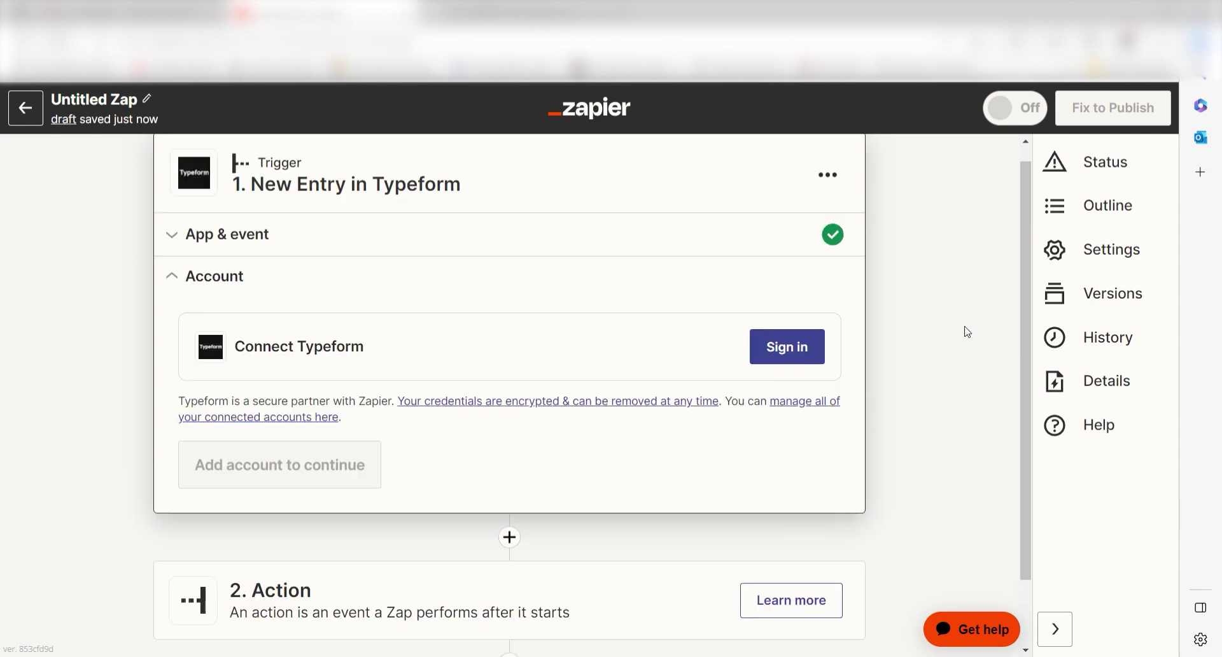
# Connect the Typeform account and set the trigger's form to My typeform
pyautogui.click(799, 348)
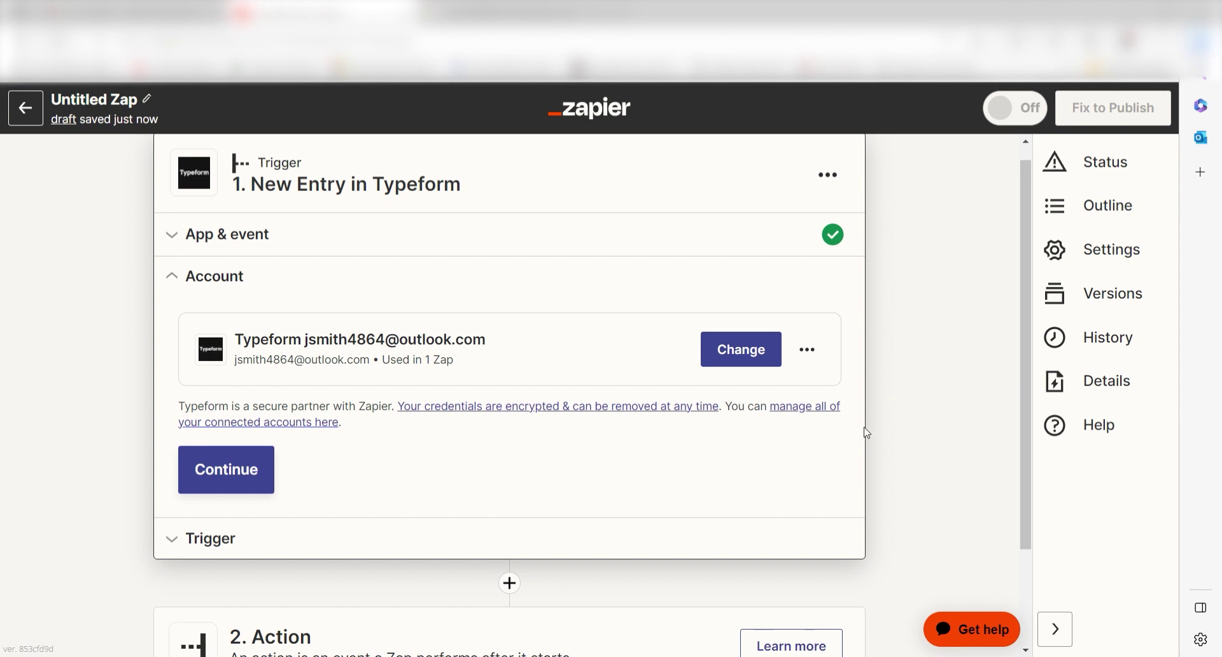
pyautogui.click(218, 492)
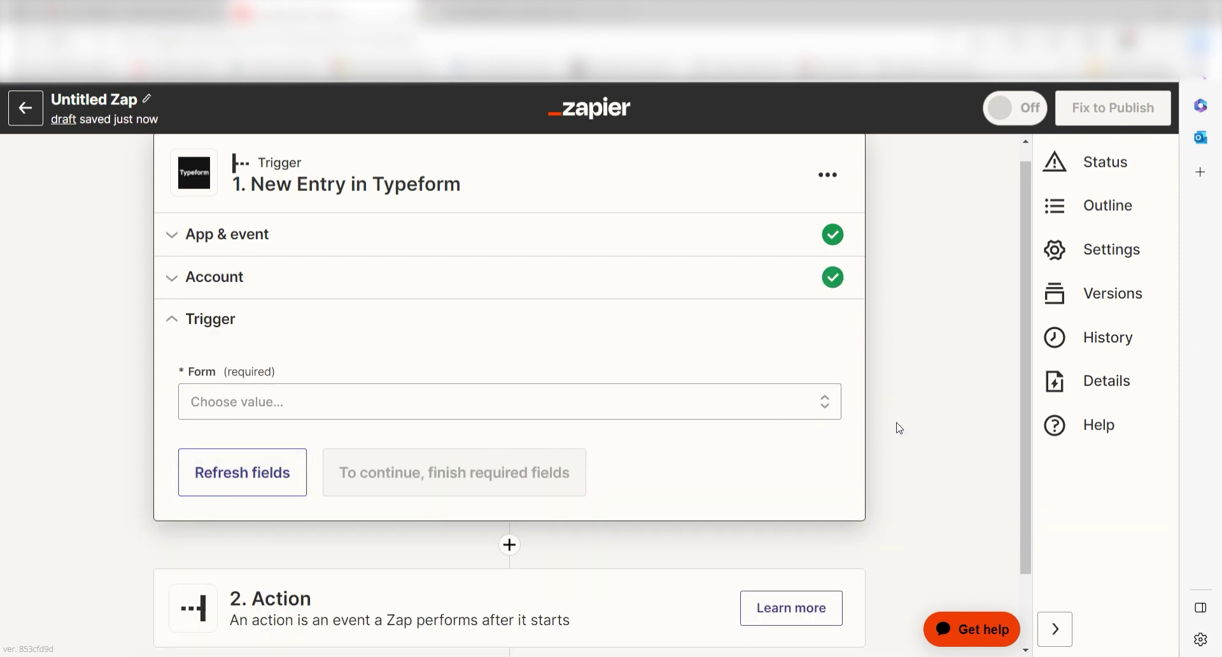
pyautogui.click(693, 413)
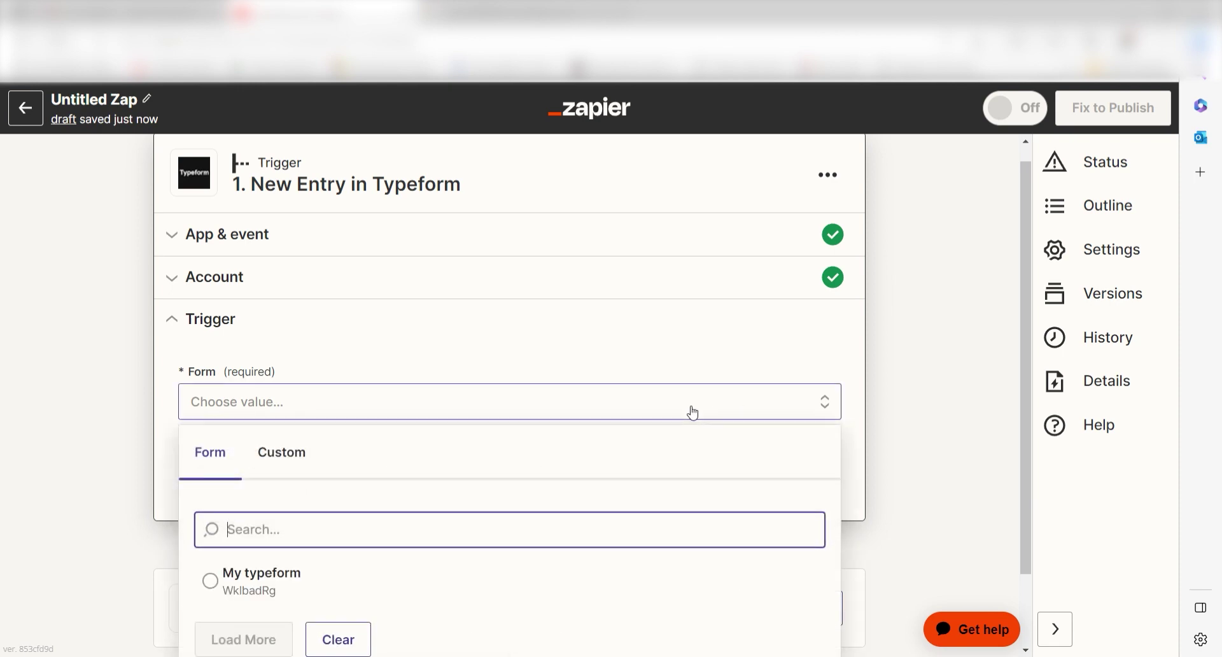
pyautogui.click(357, 587)
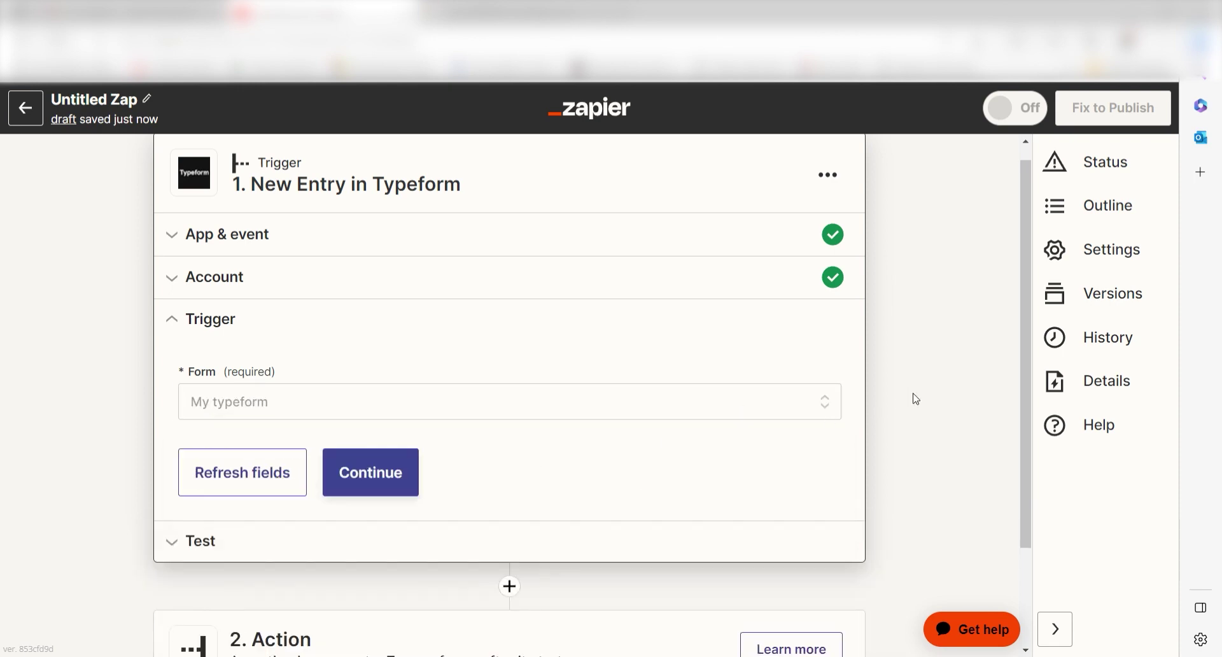
# Test the Typeform trigger to fetch Entry A, then search 'openai' for the action app
pyautogui.click(412, 471)
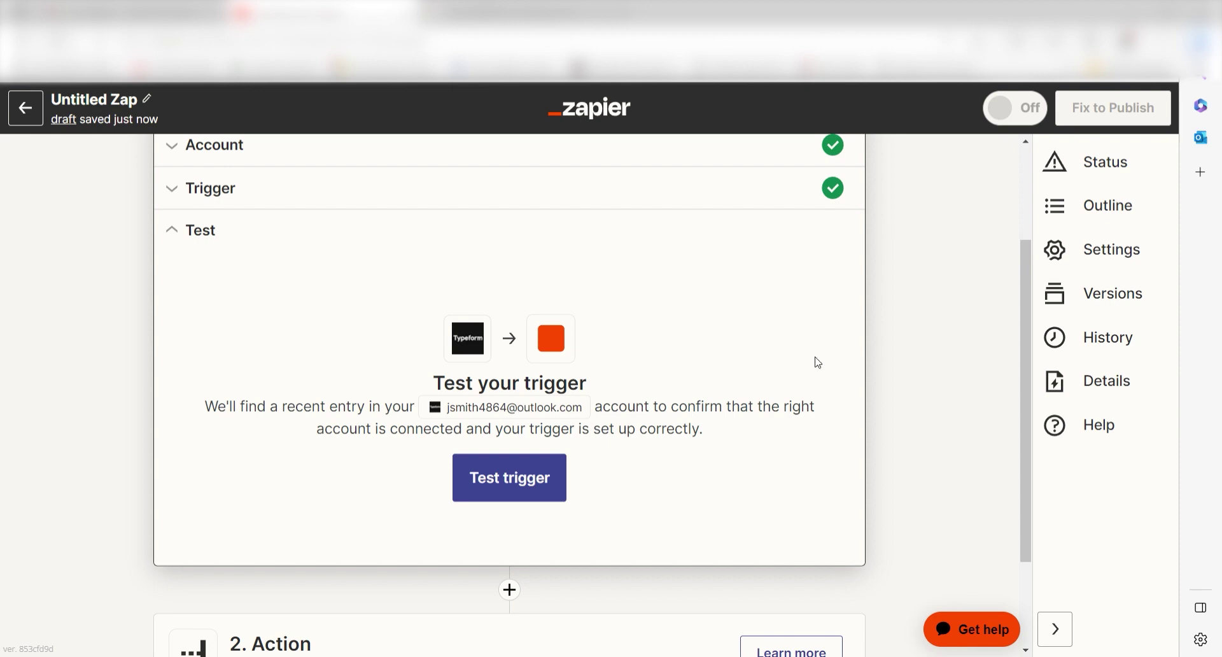
pyautogui.click(517, 480)
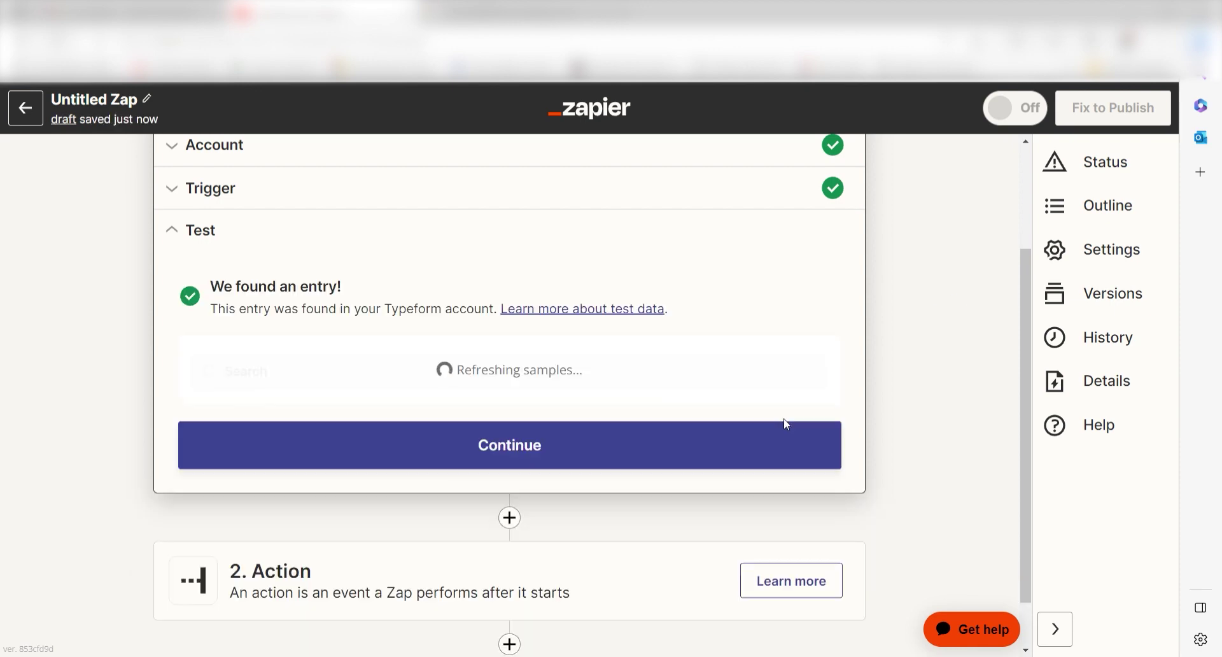
pyautogui.moveTo(1023, 261); pyautogui.dragTo(1026, 353)
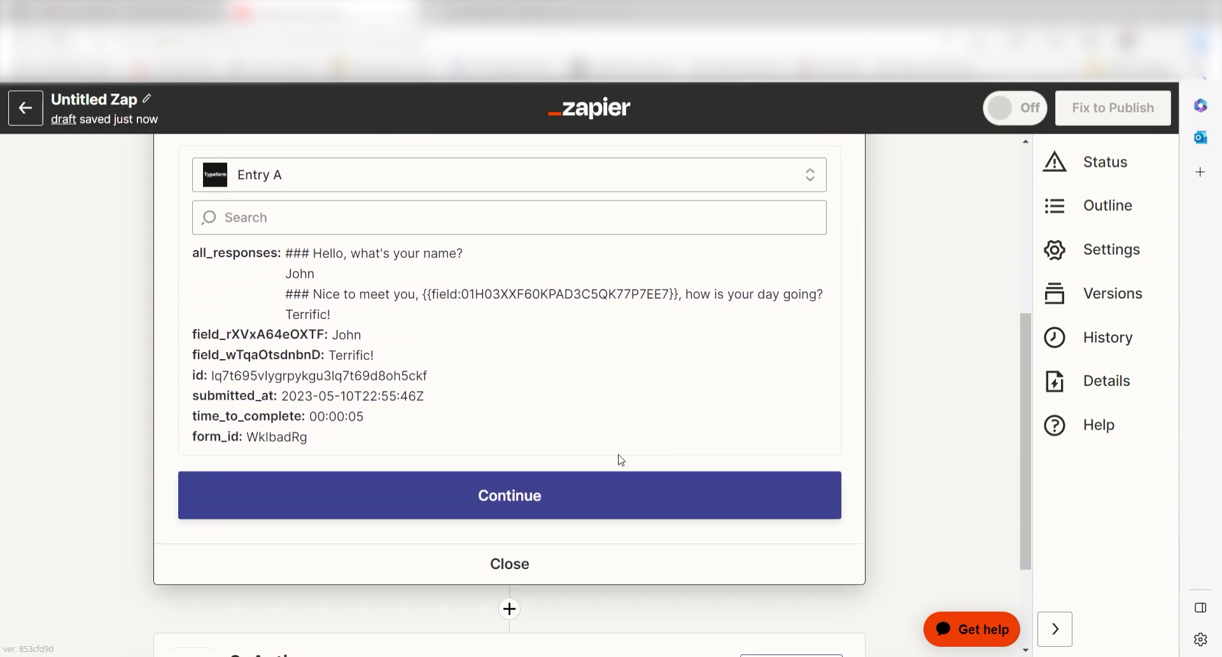
pyautogui.click(503, 496)
pyautogui.write('openai')
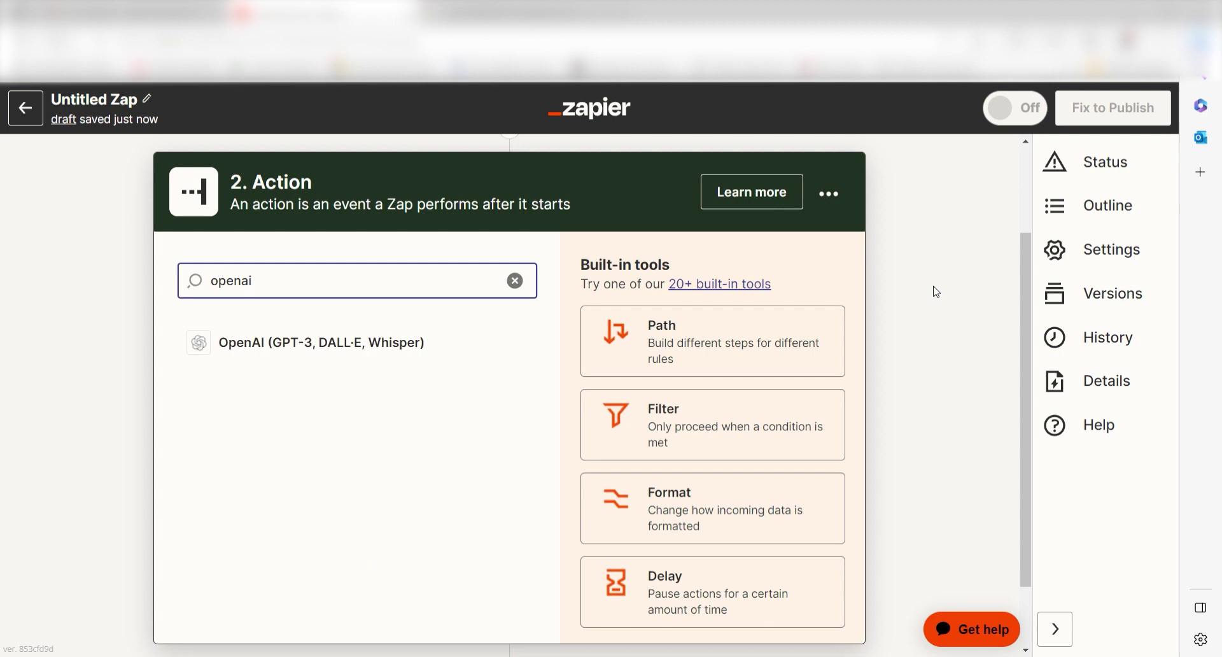
# Set the action step to OpenAI with the Send Prompt event and continue to the account step
pyautogui.click(505, 348)
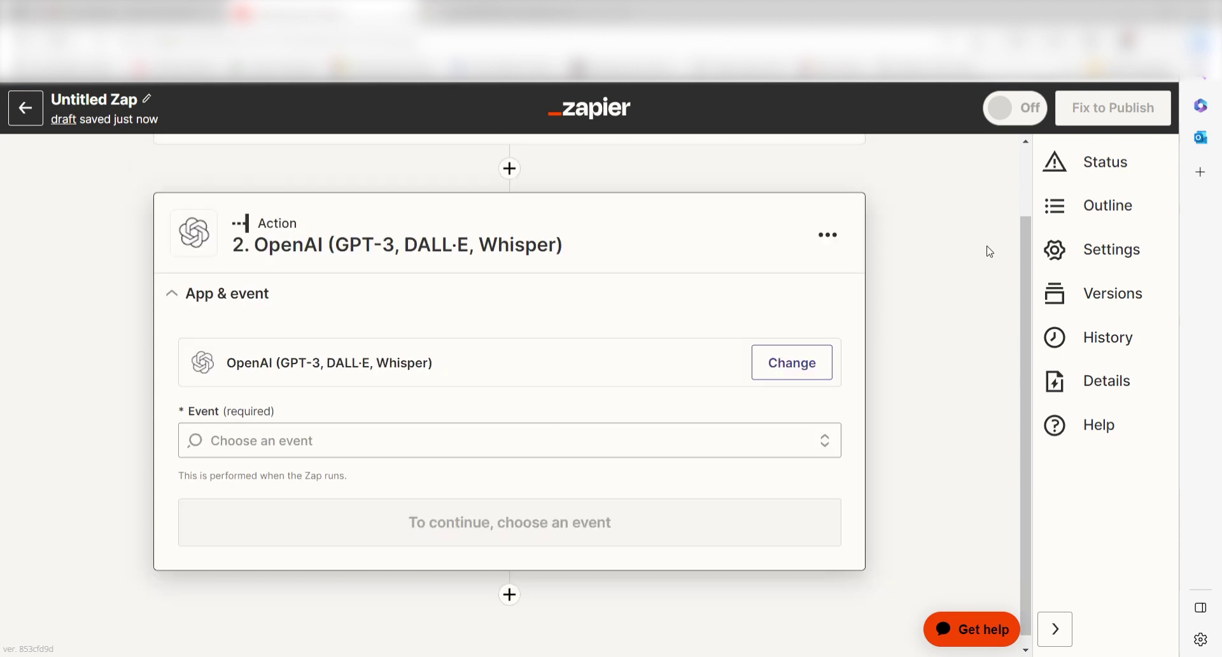
pyautogui.click(819, 433)
pyautogui.click(394, 605)
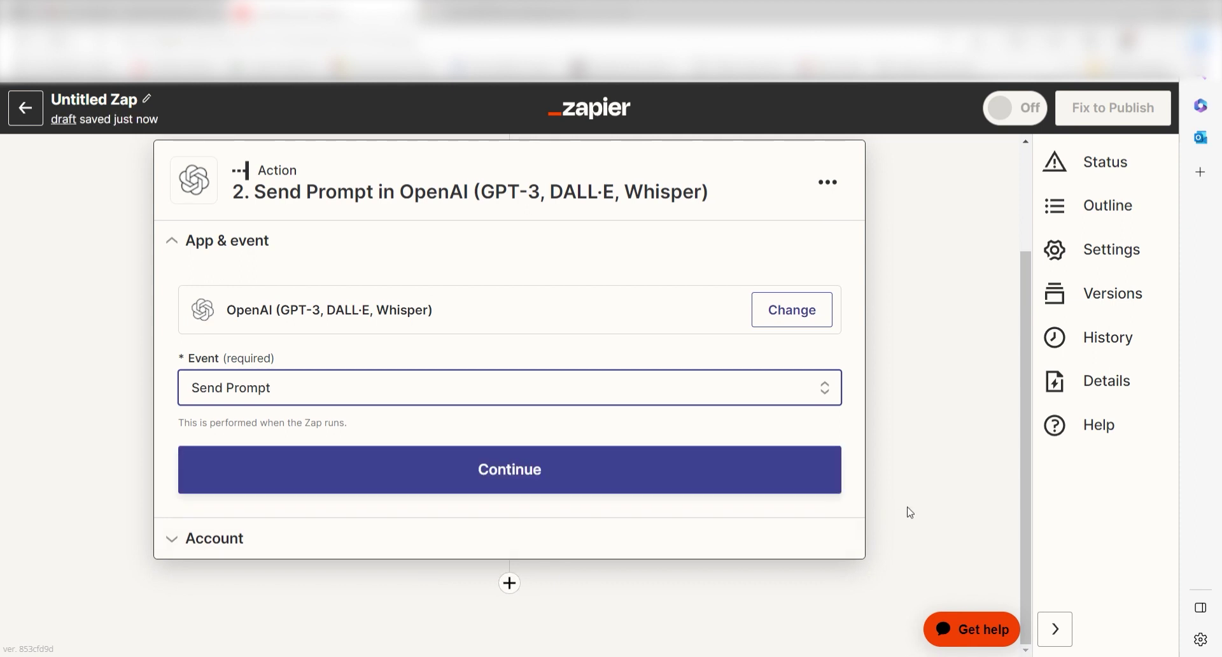
pyautogui.click(761, 482)
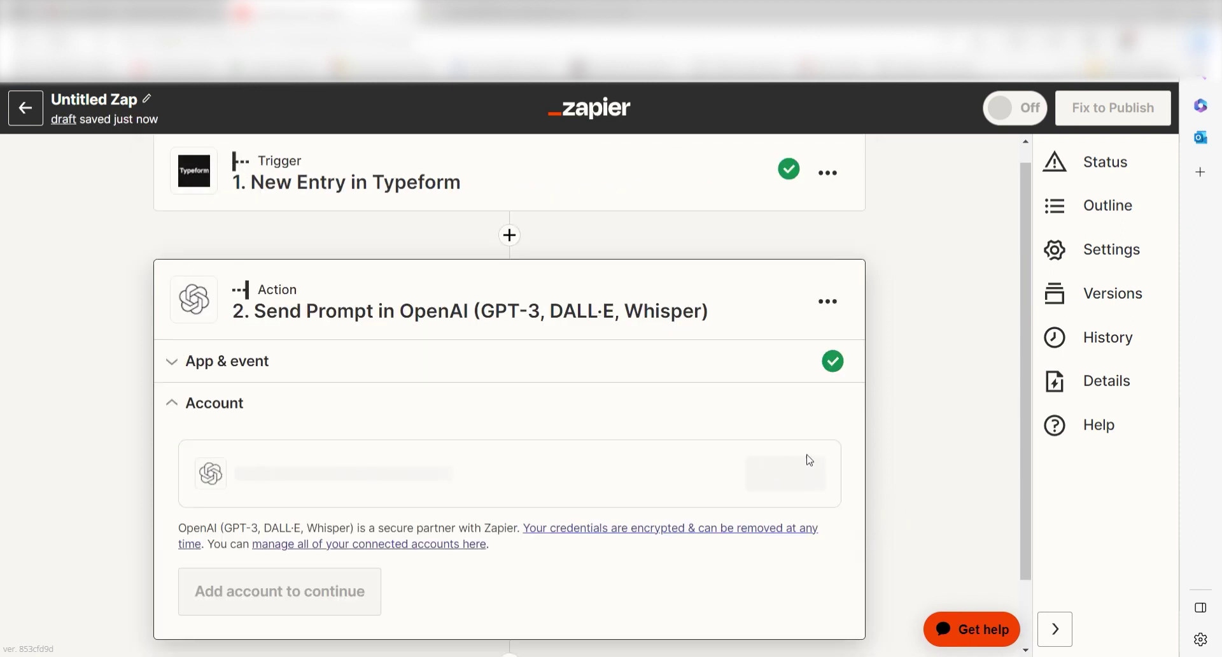
pyautogui.scroll(-1, 1022, 272)
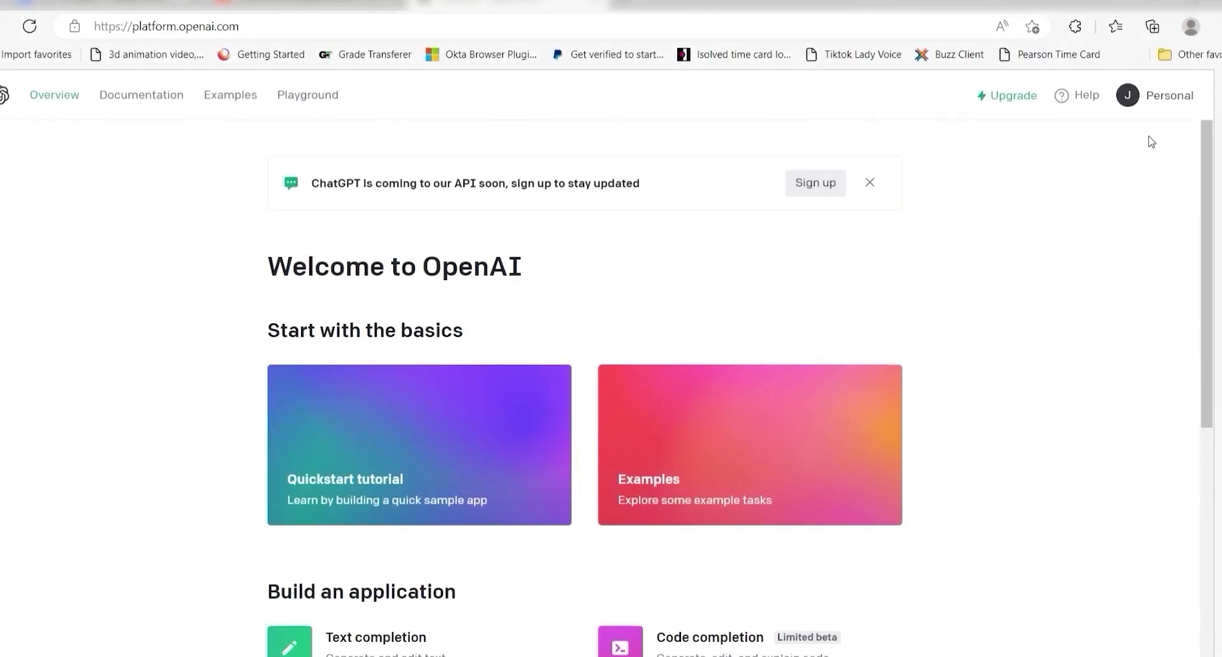
# Create a new secret key on the OpenAI API keys page and copy it
pyautogui.click(1169, 96)
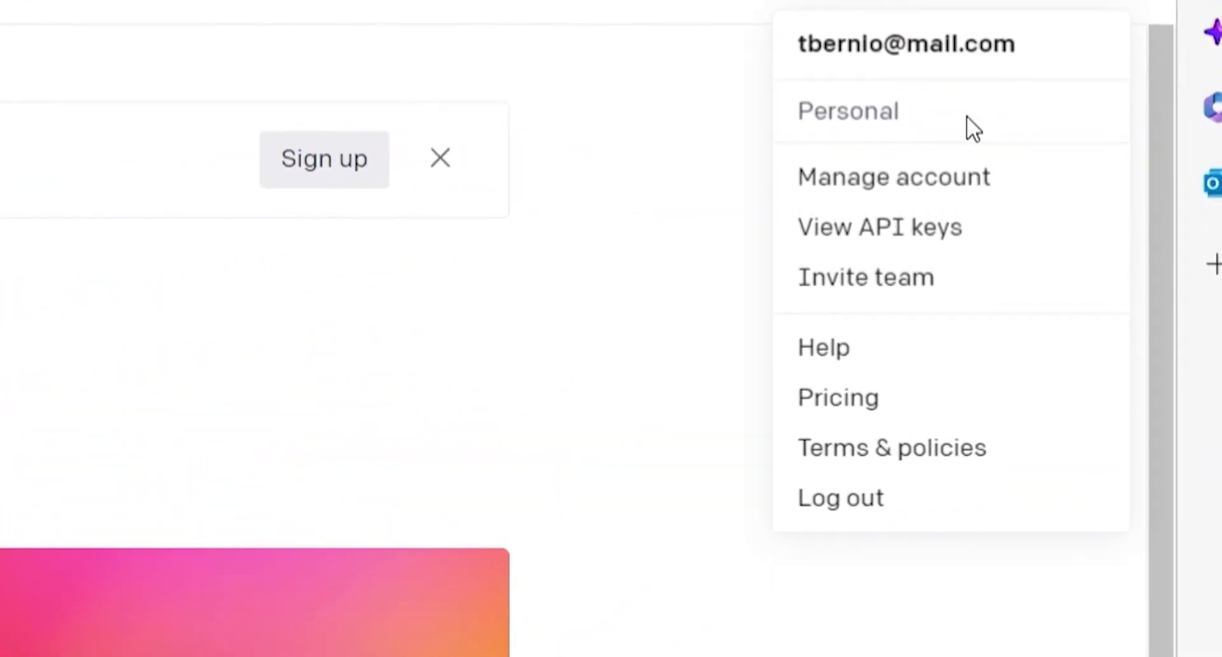
pyautogui.click(914, 229)
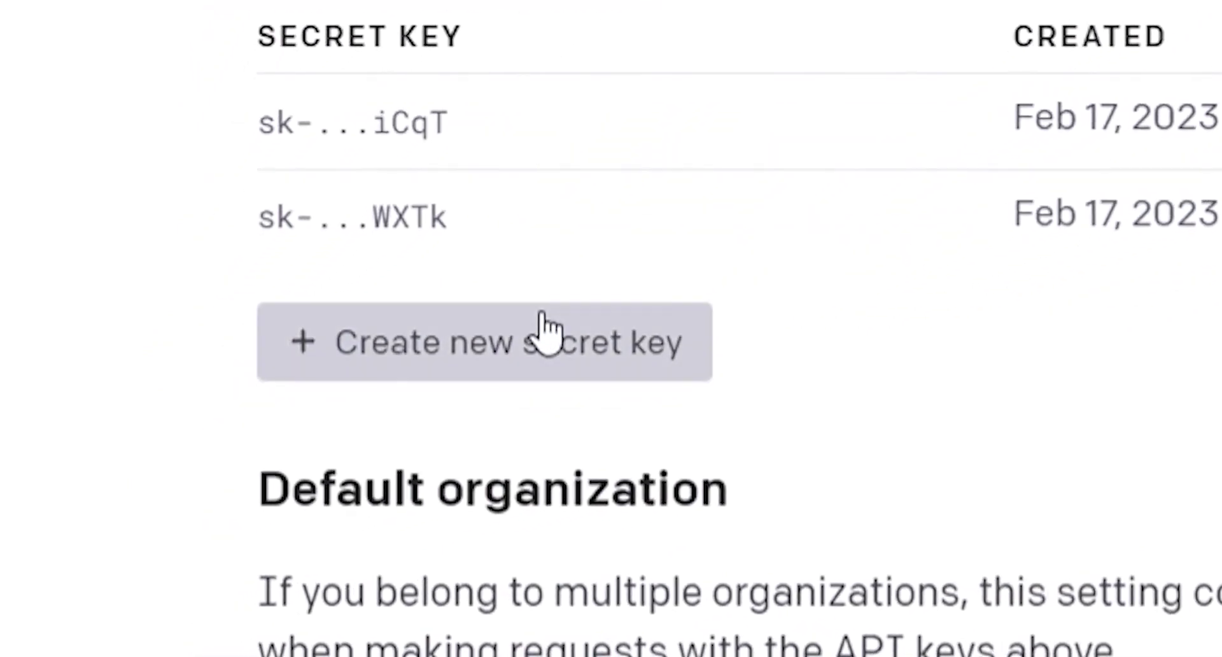
pyautogui.click(542, 328)
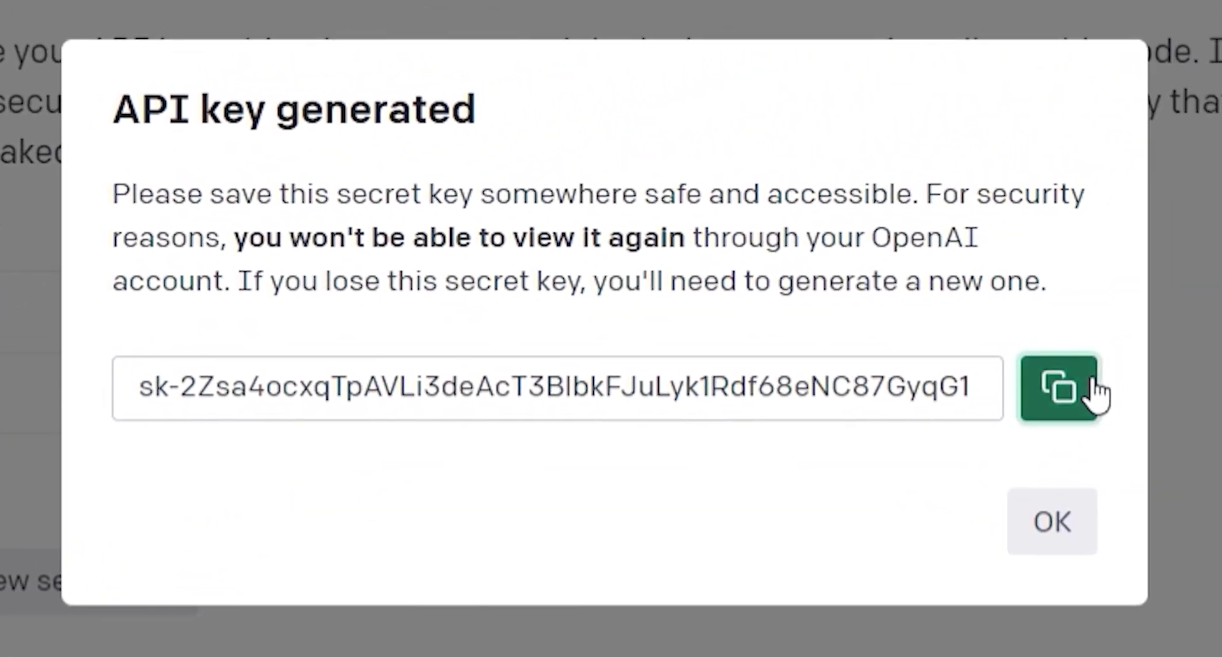
pyautogui.click(1086, 386)
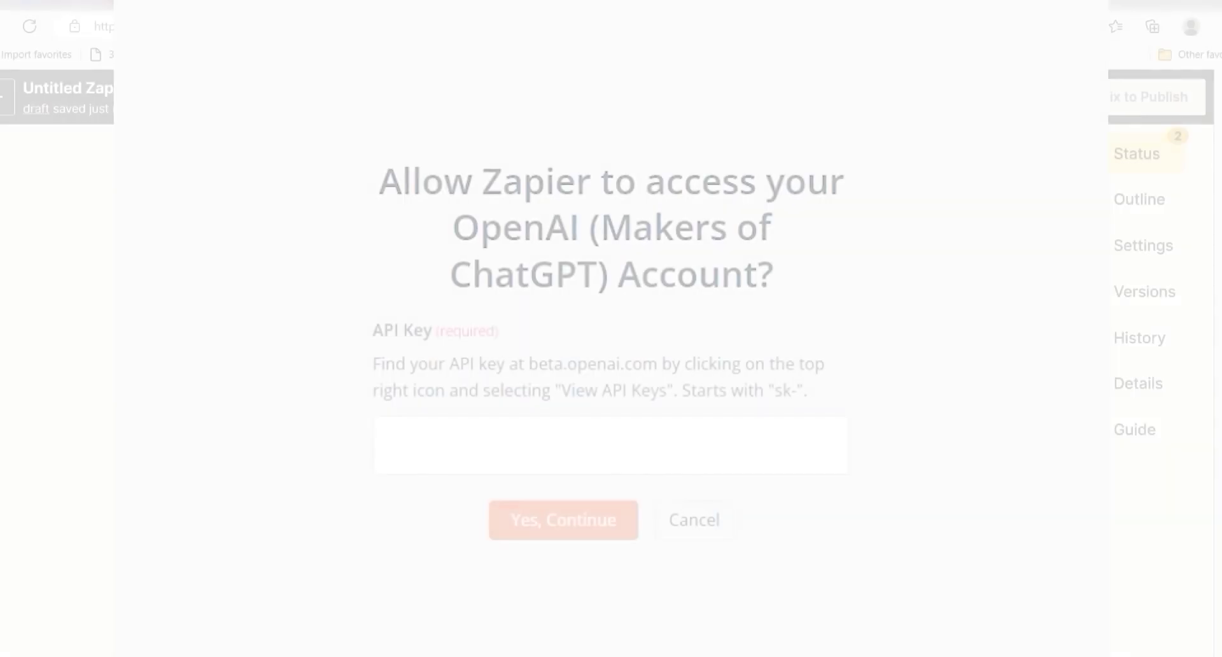
# Paste the copied OpenAI secret key into Zapier's API Key field
pyautogui.click(713, 452)
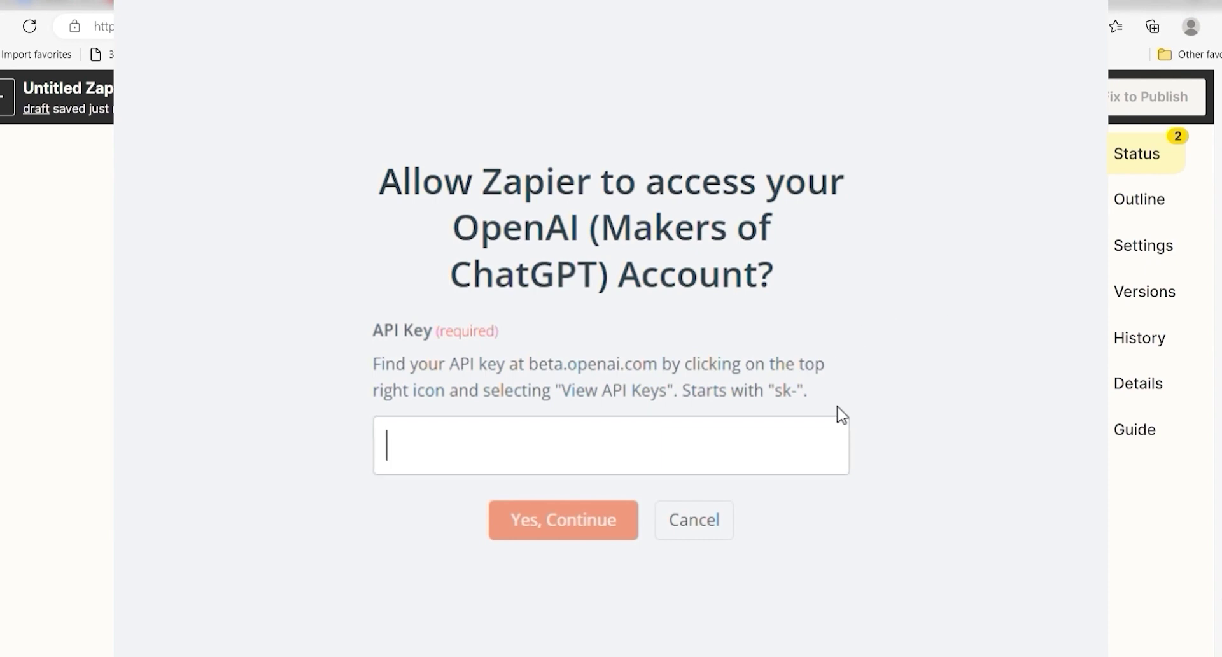
pyautogui.hotkey('ctrl', 'v')
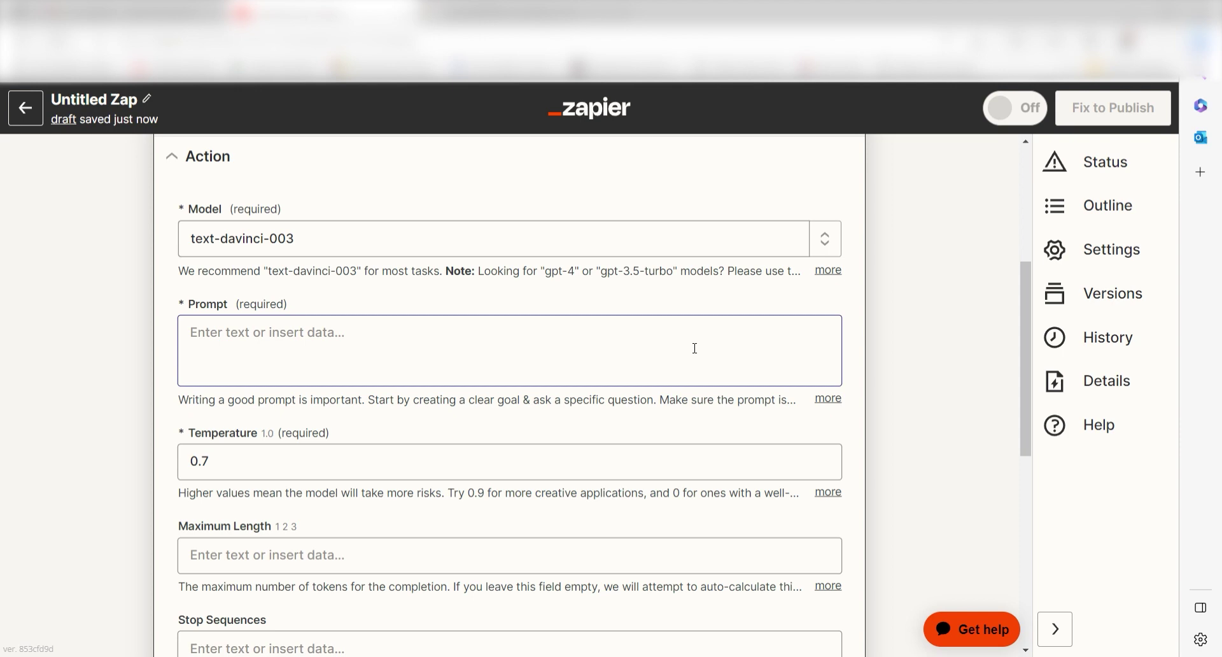
# Write the prompt 'analyze this data' followed by the Typeform Form Responses field
pyautogui.click(695, 348)
pyautogui.write('analyze this data')
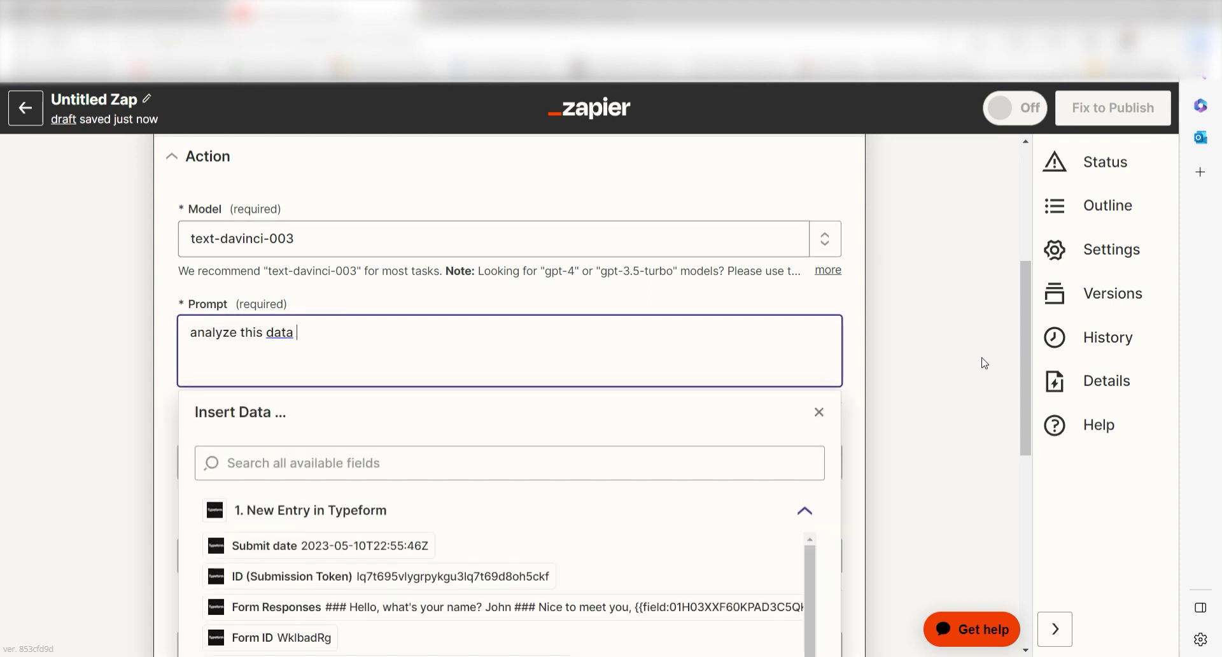
pyautogui.click(560, 608)
pyautogui.click(929, 365)
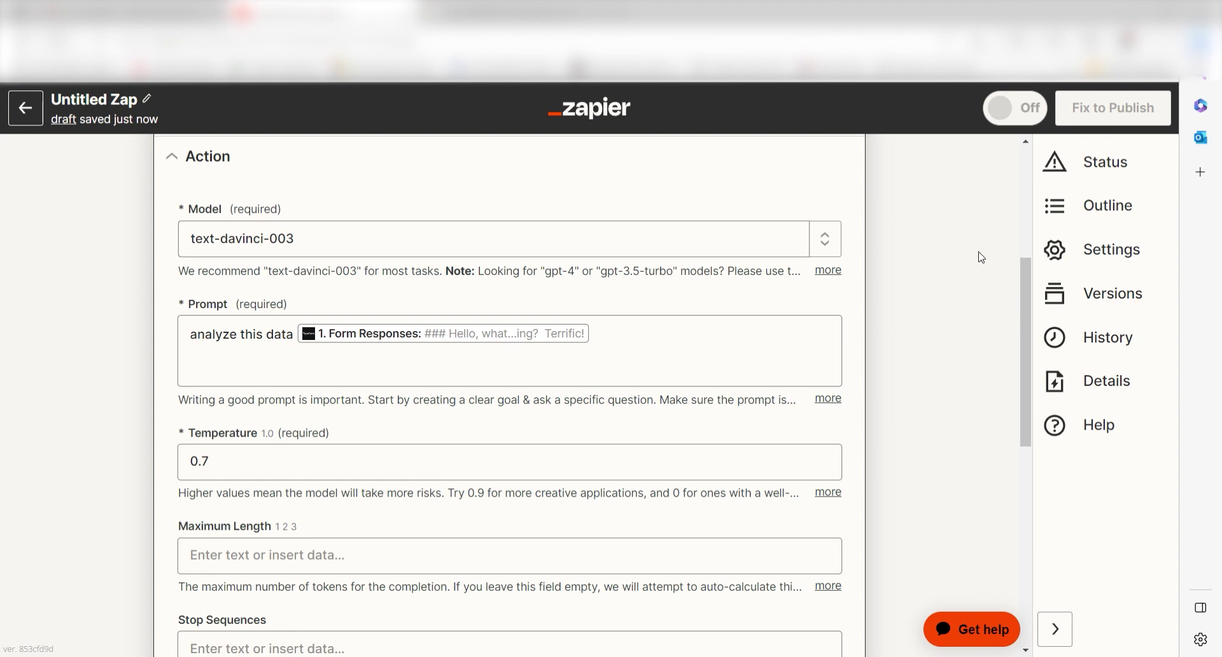
# Test the OpenAI step, which returns 'Thank you.', and add a third step
pyautogui.moveTo(1022, 270); pyautogui.dragTo(877, 456)
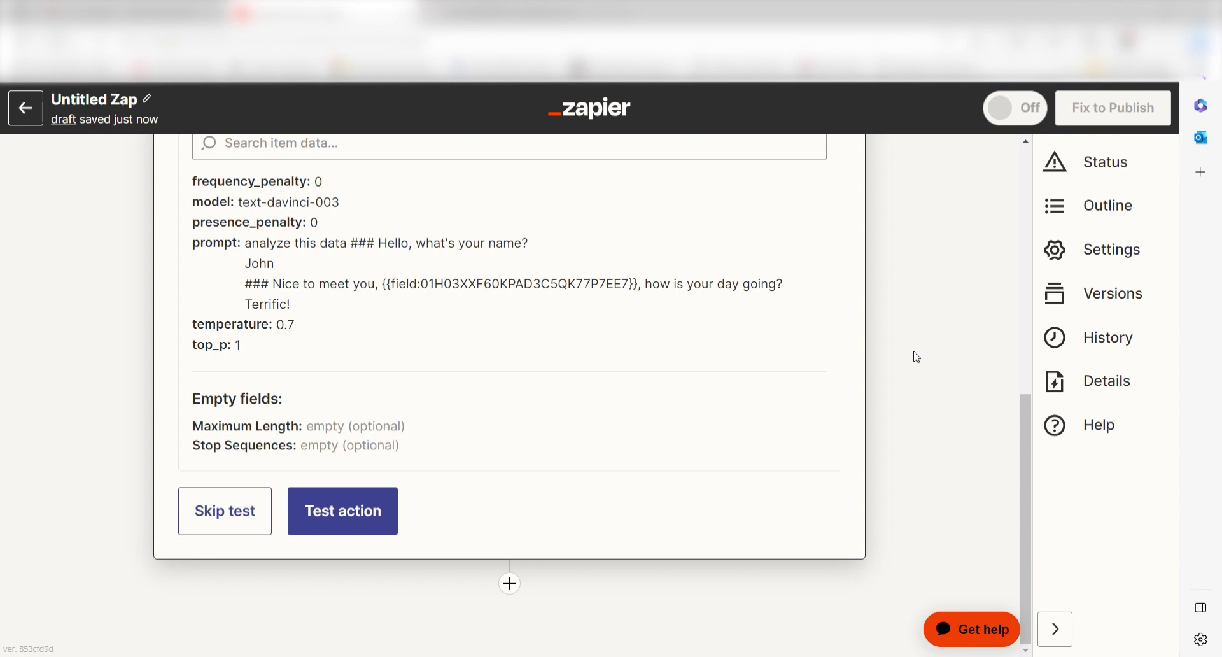
pyautogui.click(382, 511)
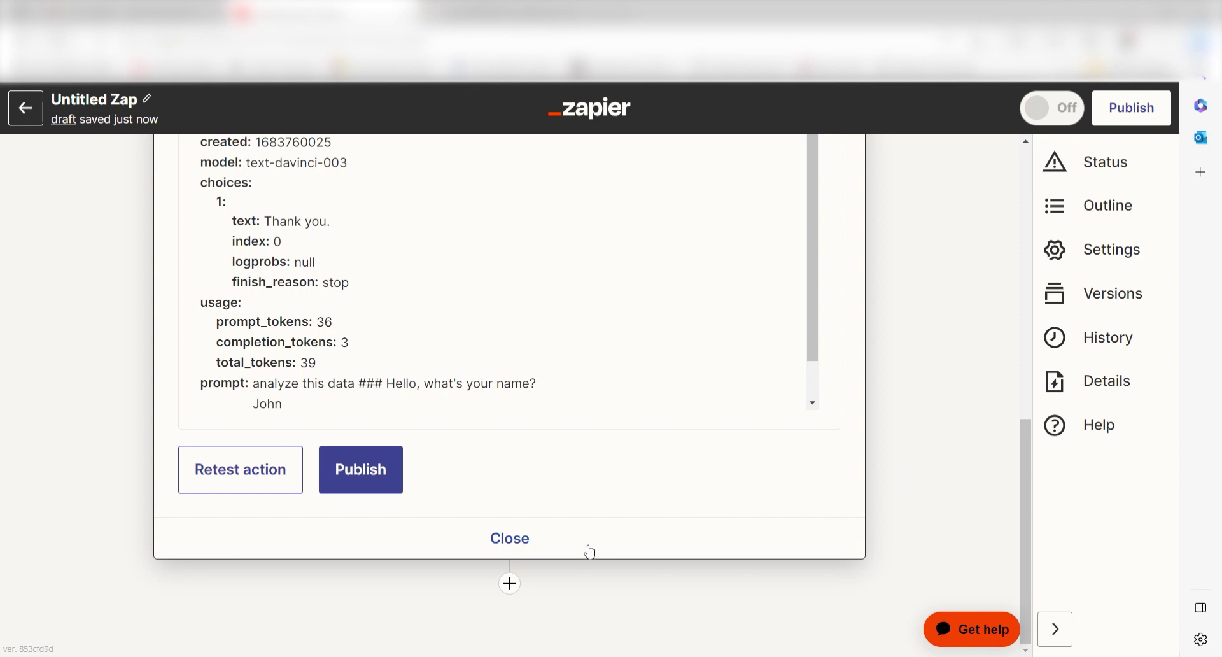
pyautogui.click(510, 583)
# Set step 3 to Google Sheets Create Spreadsheet Row using the connected Google account
pyautogui.write('google sheet')
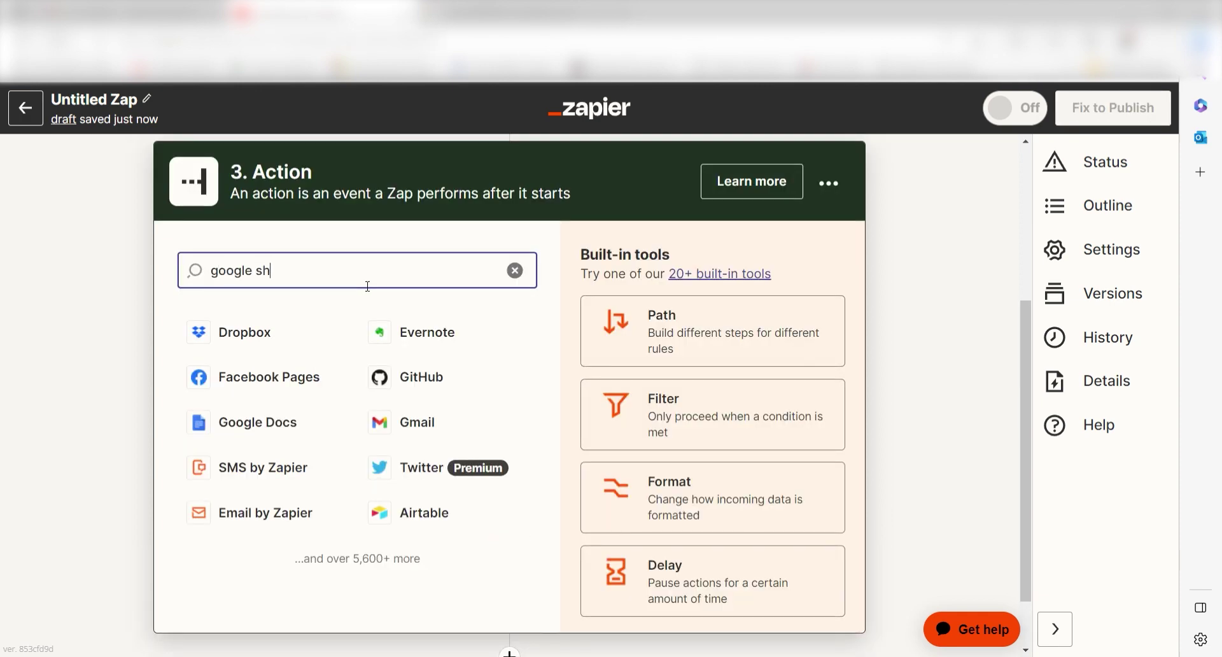
pyautogui.click(344, 331)
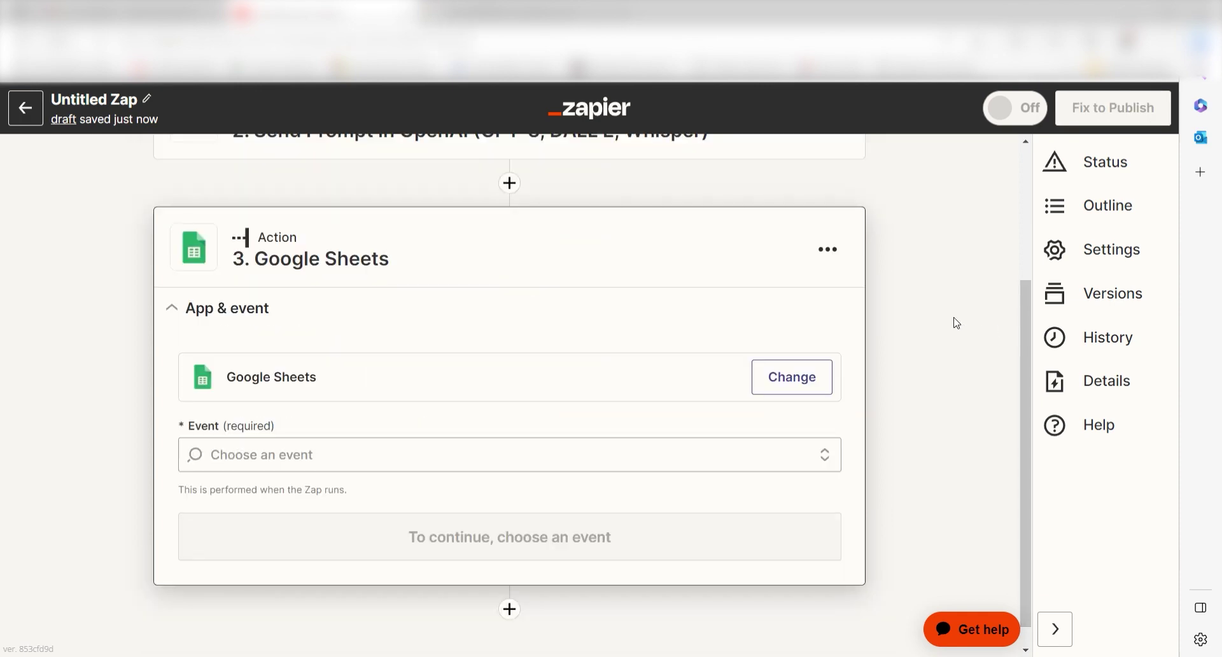
pyautogui.click(752, 455)
pyautogui.click(442, 530)
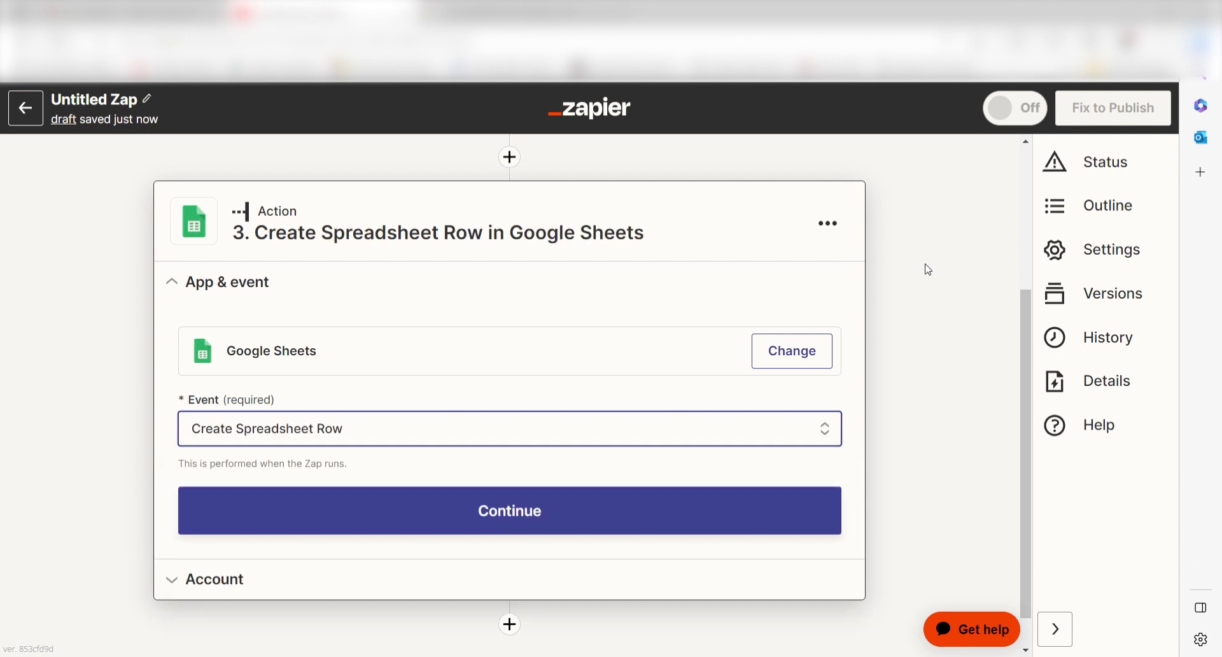
pyautogui.click(767, 503)
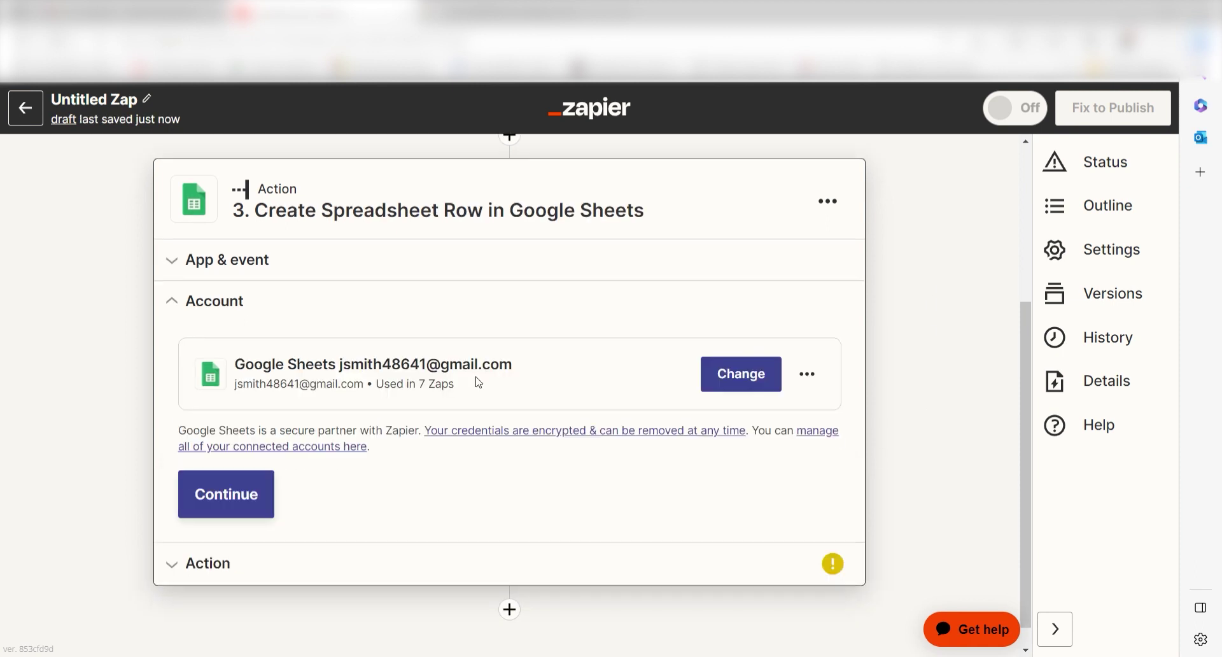
pyautogui.click(228, 467)
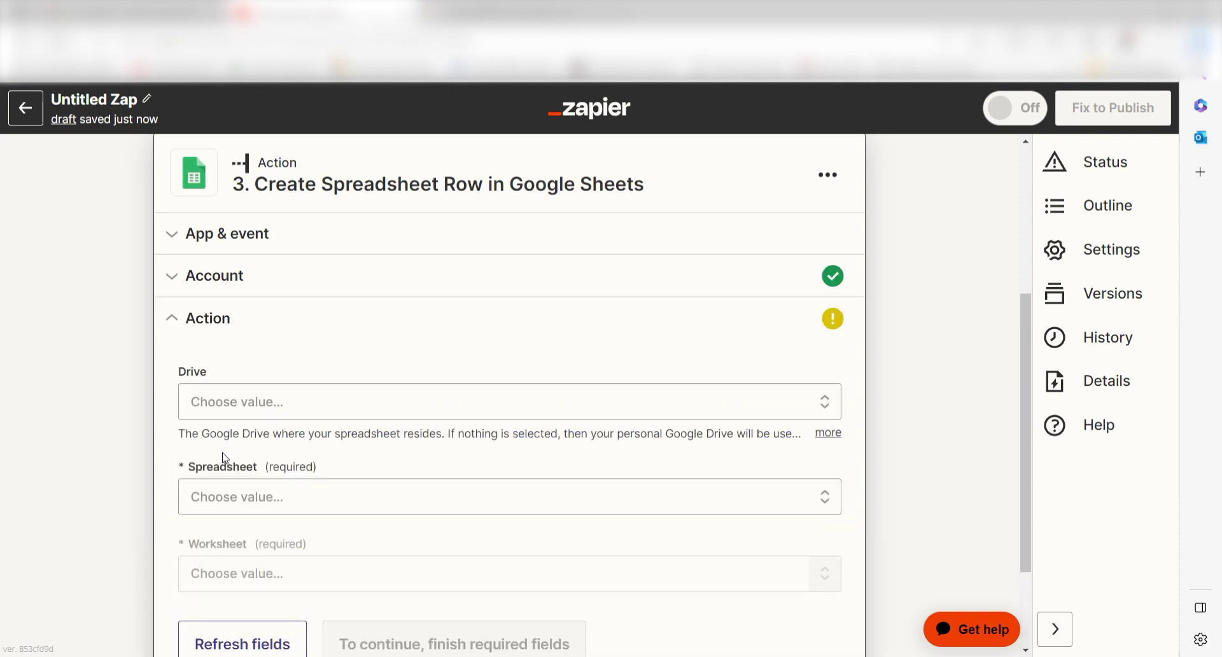
# Target the Typeform Results spreadsheet and its Sheet1 worksheet
pyautogui.scroll(-2, 282, 441)
pyautogui.click(293, 331)
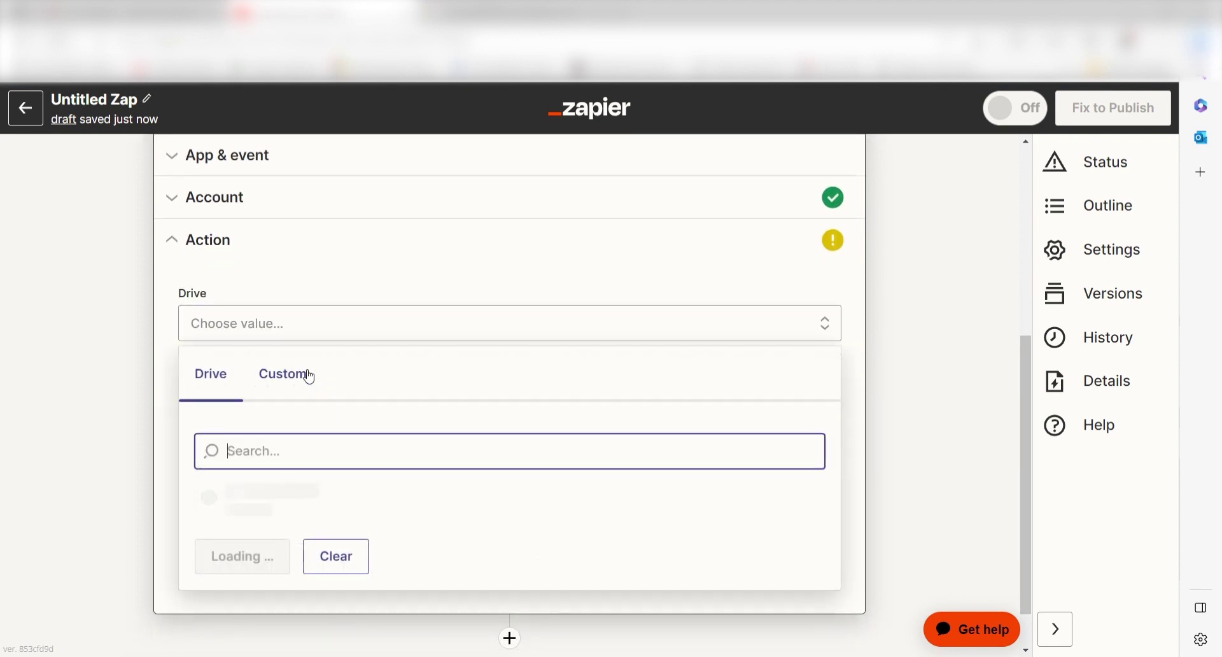
pyautogui.press('Escape')
pyautogui.click(617, 452)
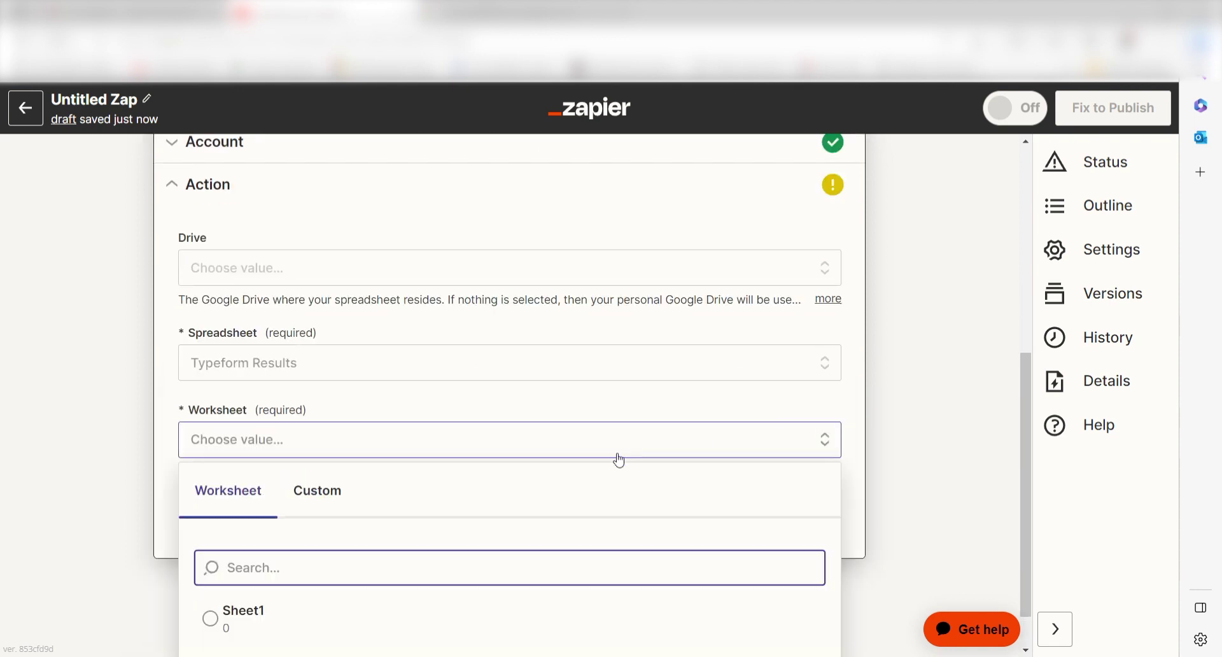
pyautogui.click(265, 616)
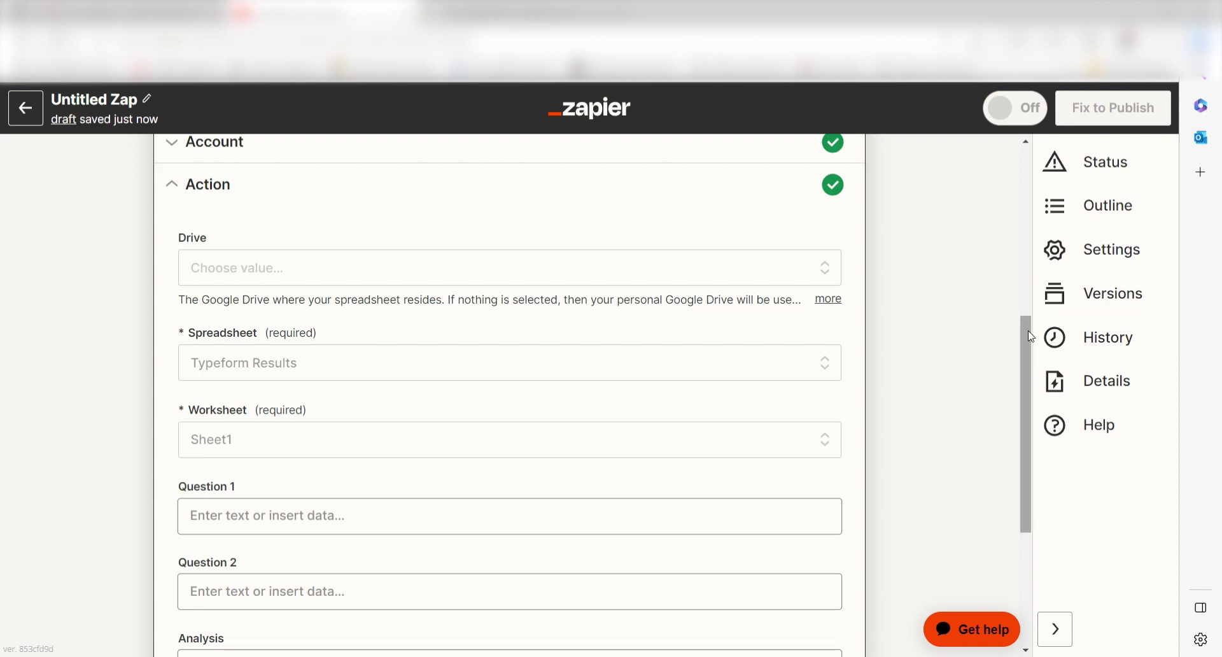
# Map the name answer to Question 1 and the how-is-your-day answer to Question 2
pyautogui.scroll(-2, 1029, 357)
pyautogui.scroll(-2, 1026, 392)
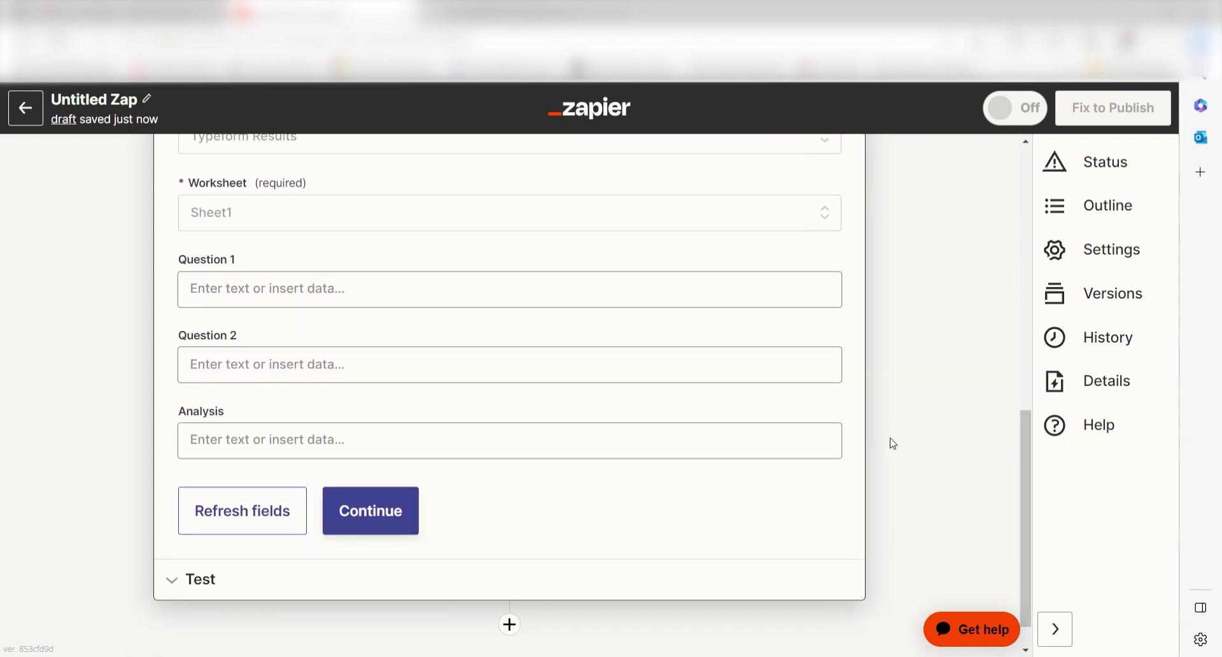
pyautogui.click(510, 290)
pyautogui.click(450, 429)
pyautogui.click(382, 537)
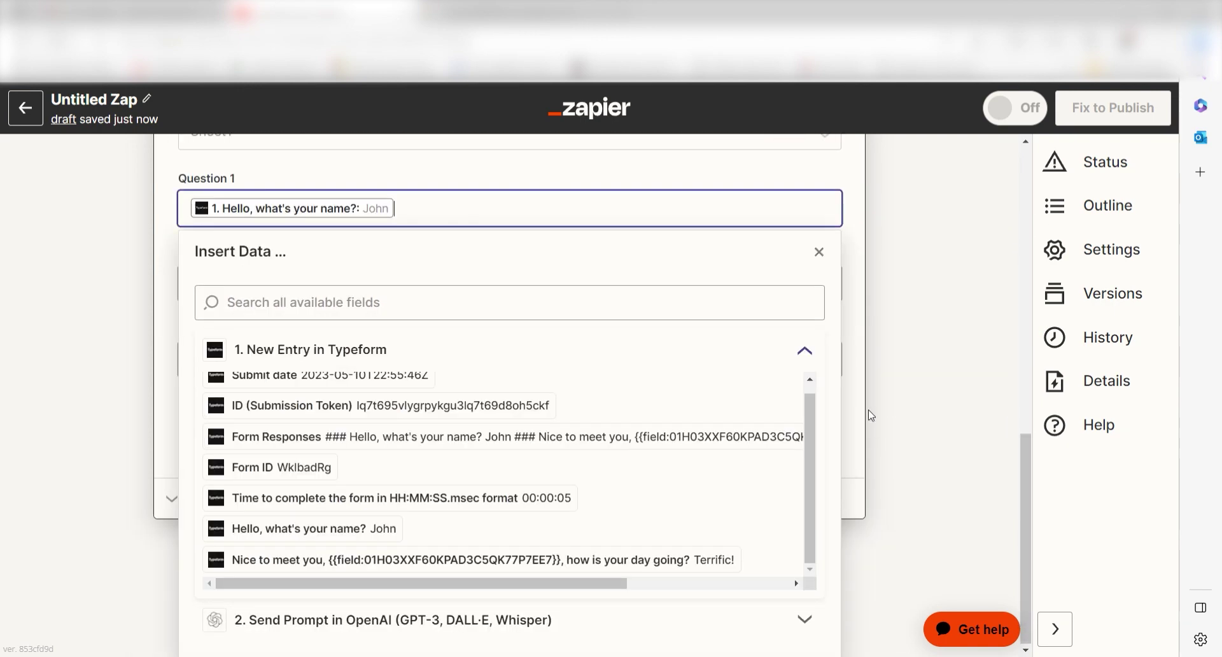
pyautogui.click(730, 323)
pyautogui.click(732, 556)
pyautogui.click(908, 354)
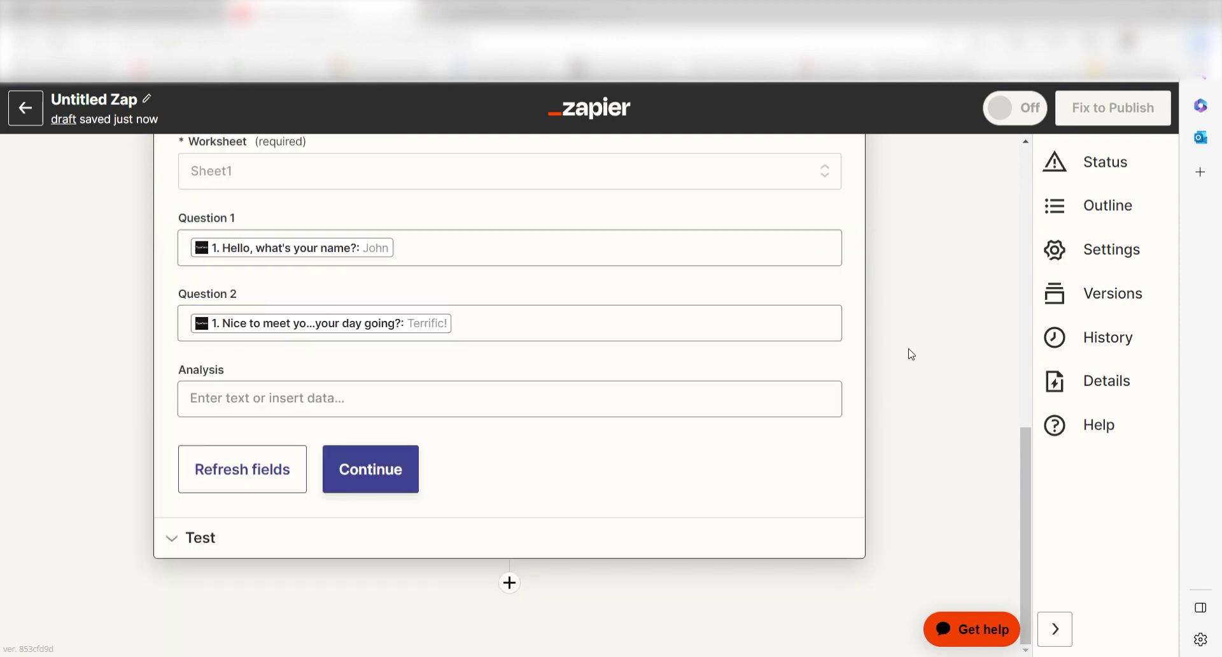
# Map the OpenAI Response into the Analysis column and continue to testing
pyautogui.click(353, 414)
pyautogui.click(330, 583)
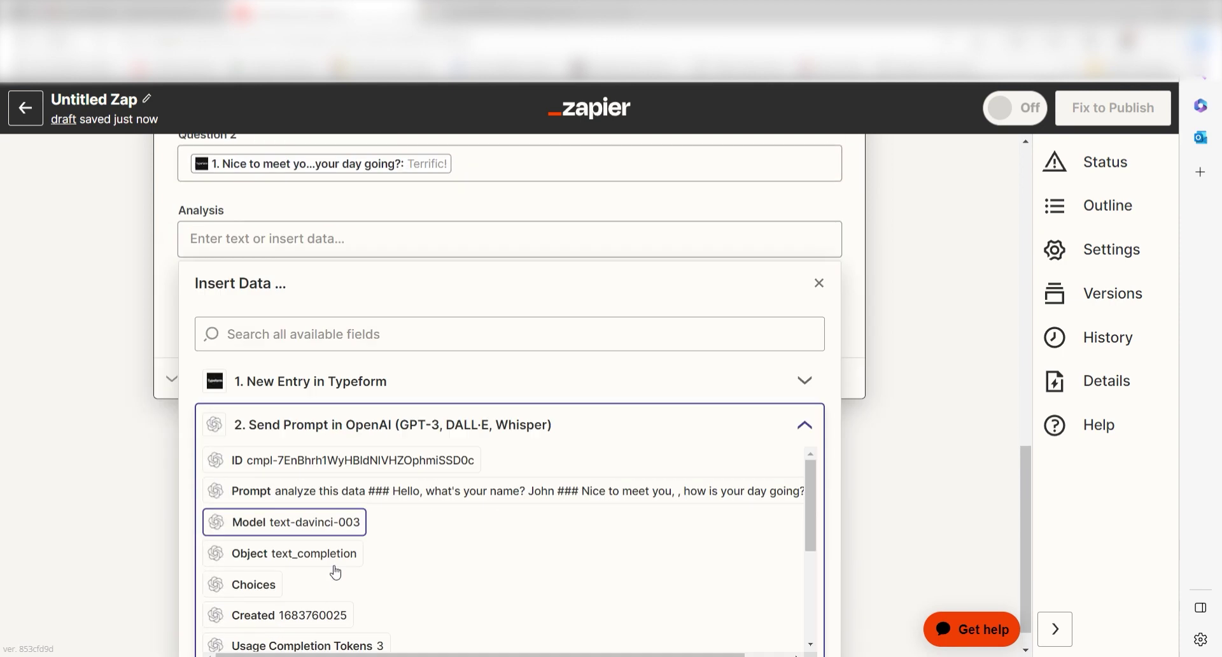
pyautogui.click(399, 549)
pyautogui.click(399, 548)
pyautogui.scroll(-5, 316, 617)
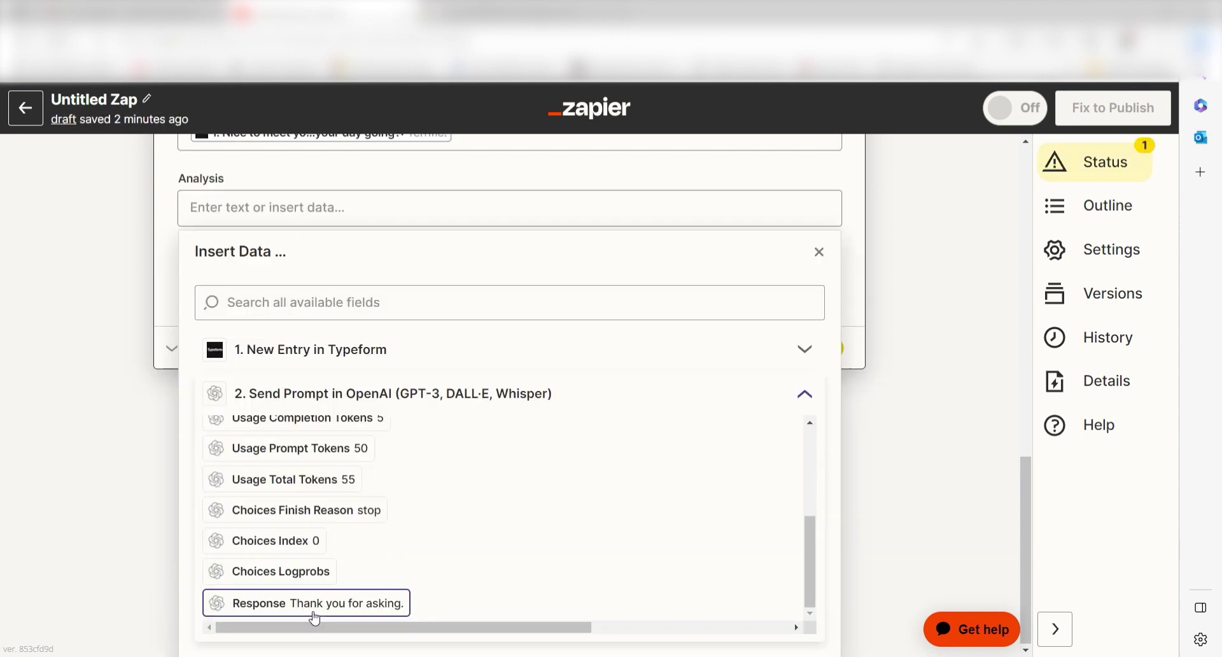
pyautogui.click(315, 610)
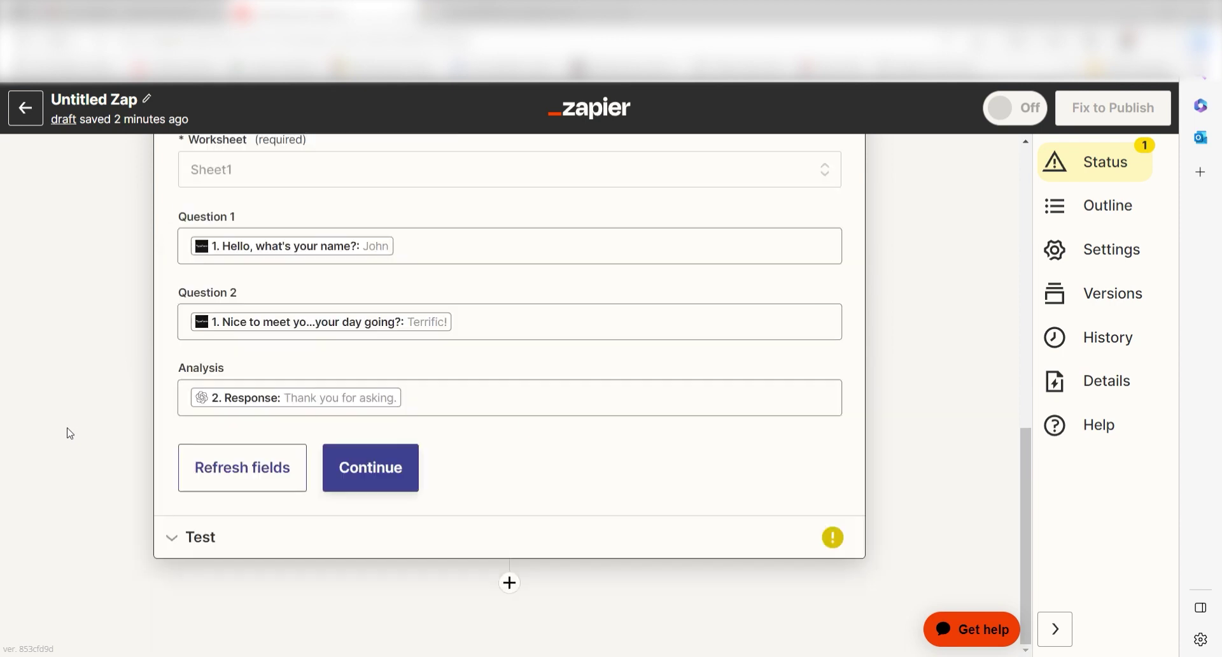
pyautogui.click(399, 482)
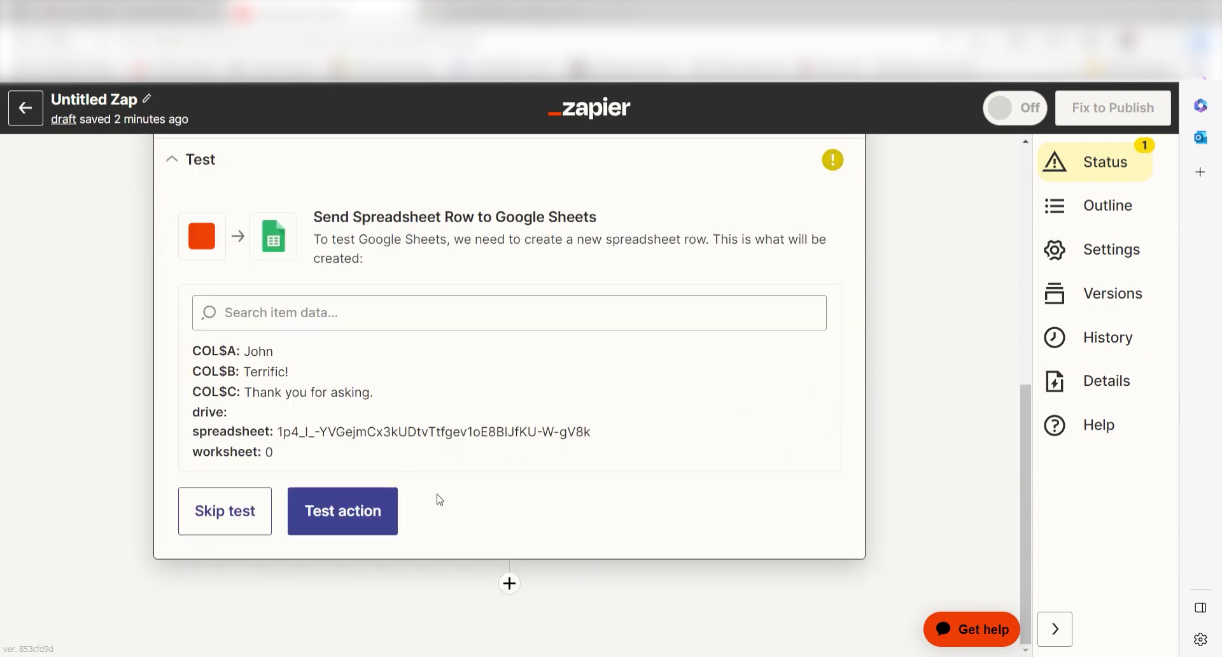
# Run the Sheets test, sending the sample form answers and OpenAI reply as a new row
pyautogui.click(364, 509)
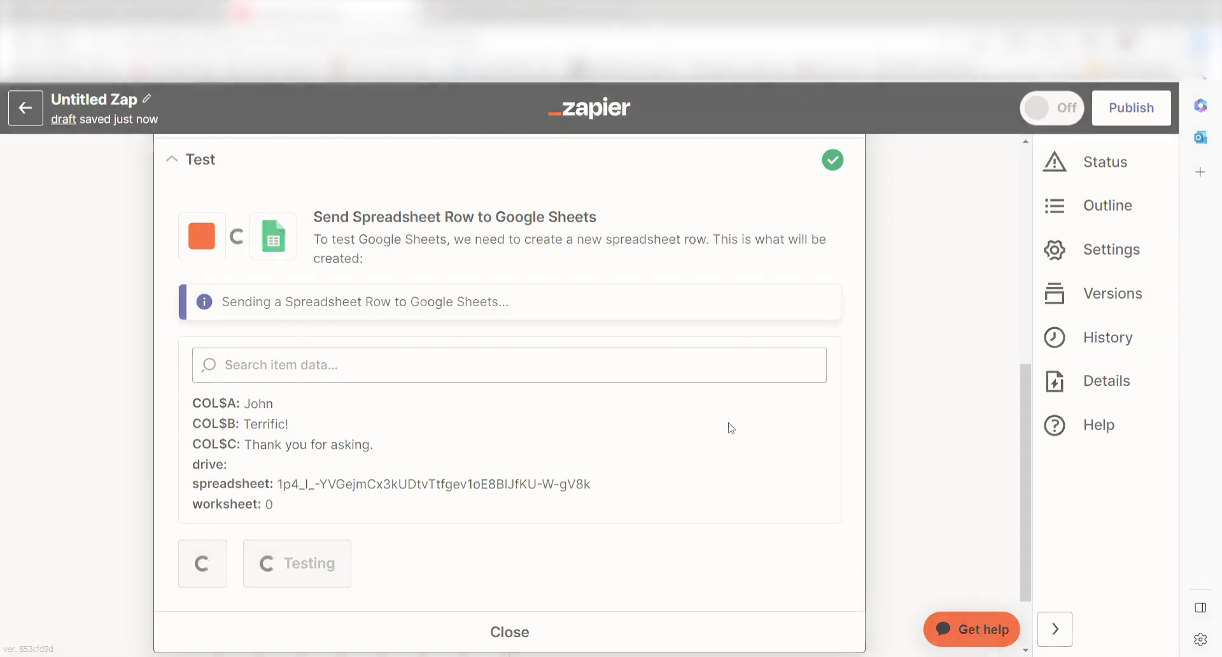